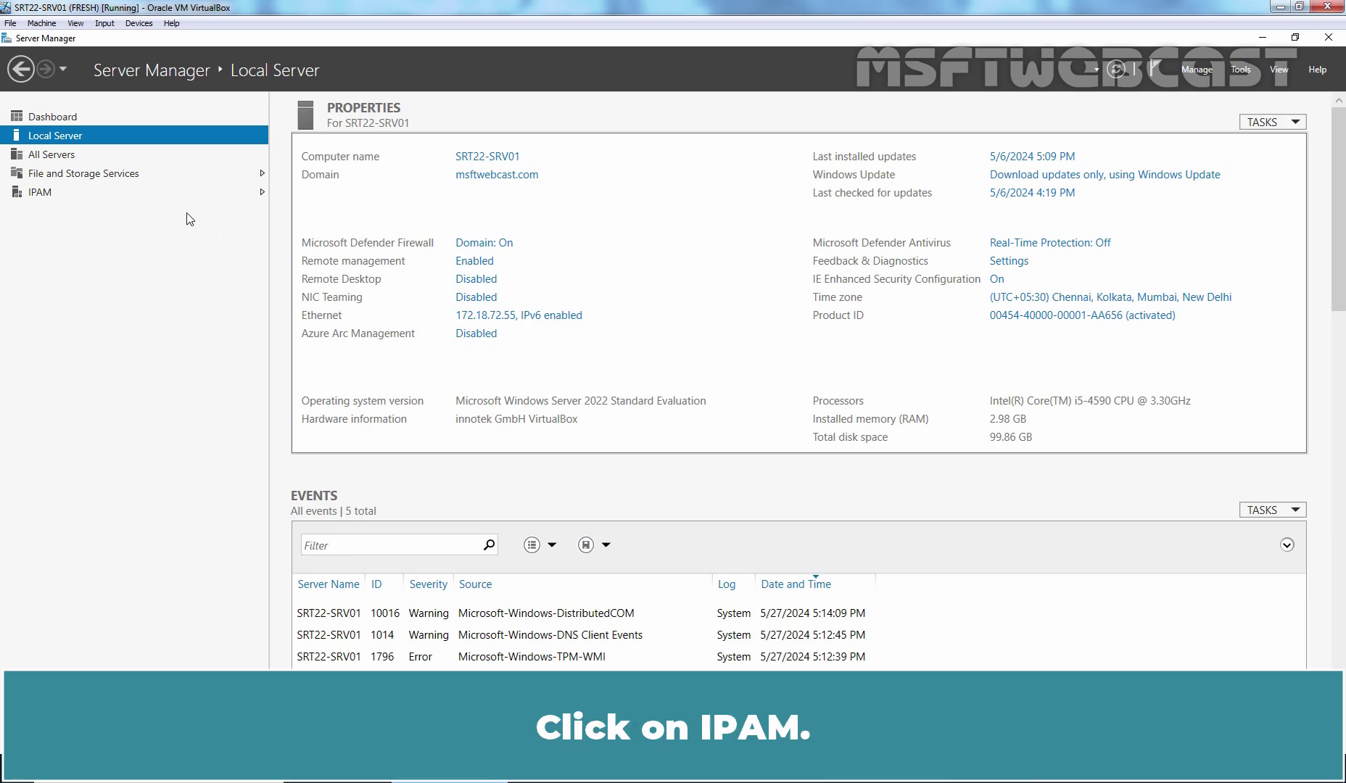
- Go to IPAM's DNS and DHCP Servers list and bring up actions for SRT22-DC01
click(44, 193)
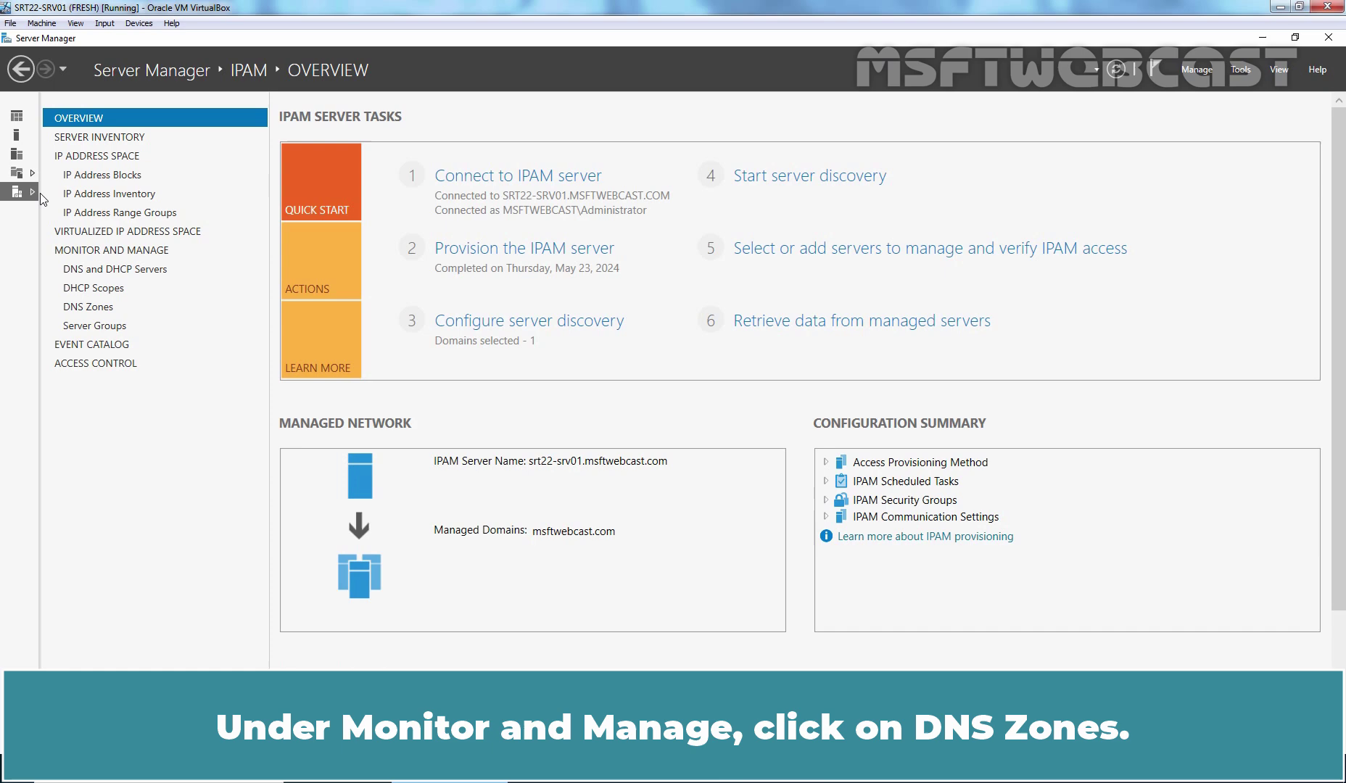
click(109, 310)
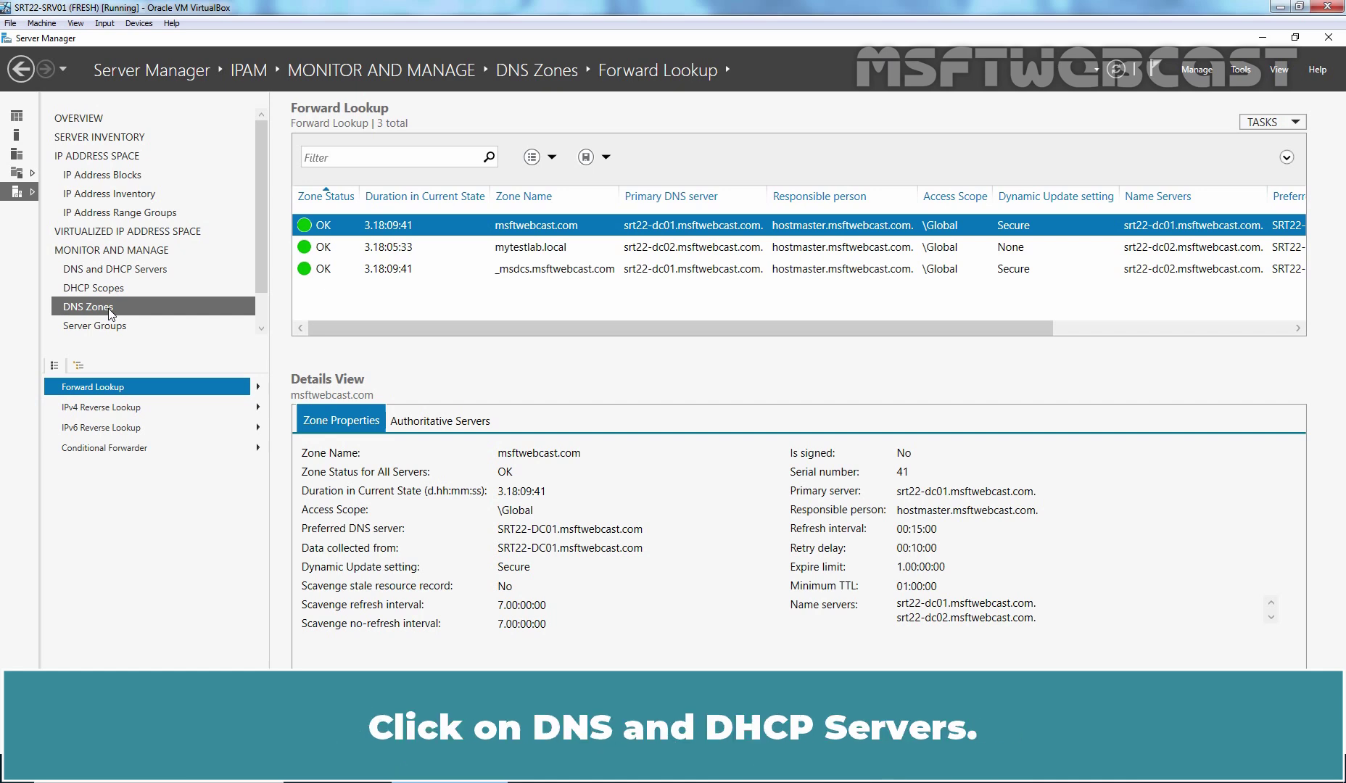
click(120, 271)
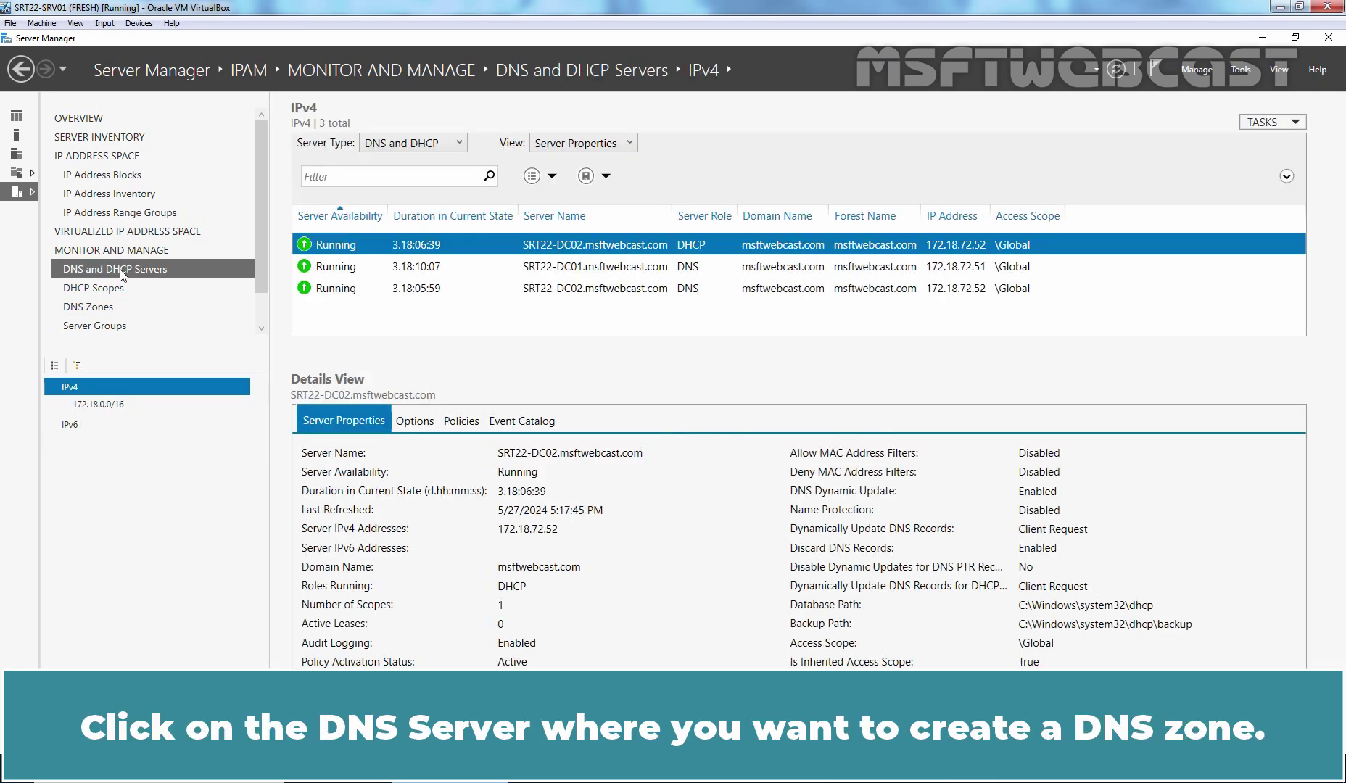
click(595, 268)
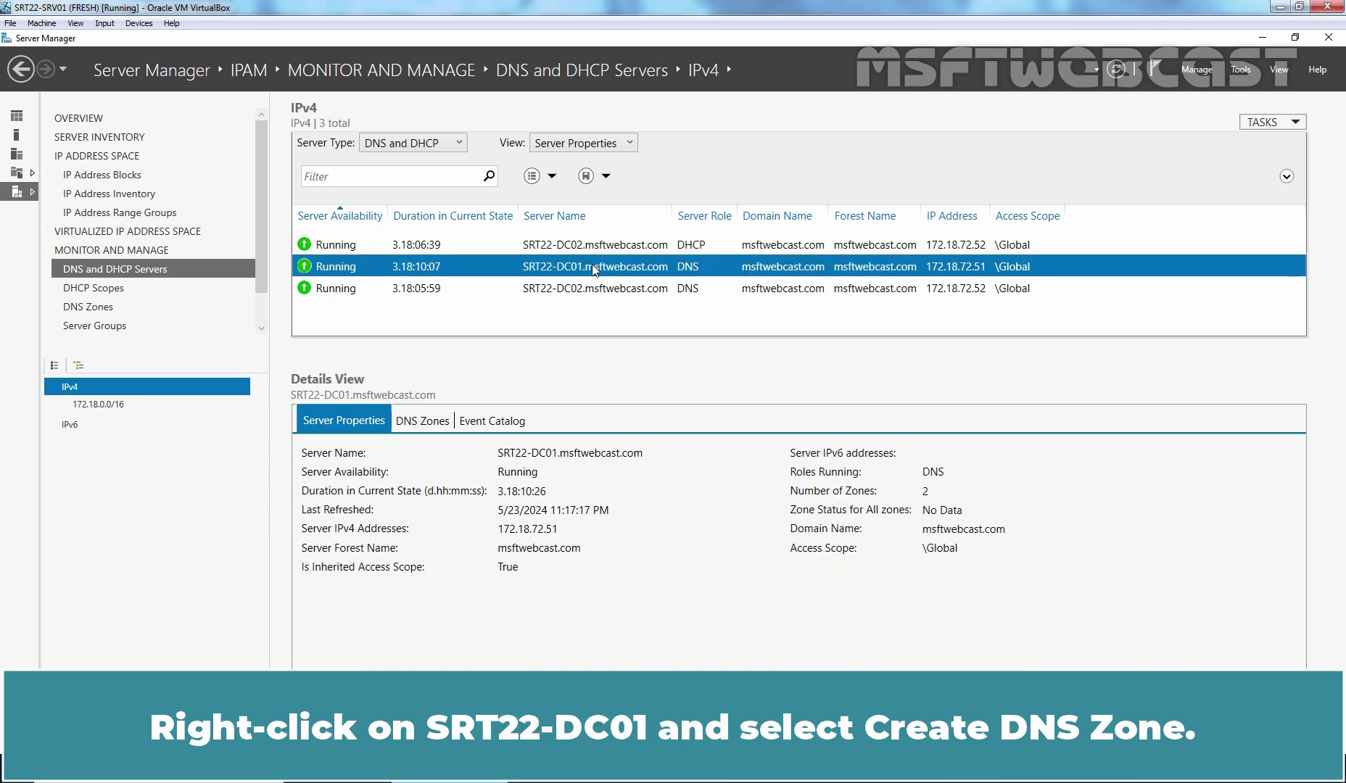
right_click(594, 270)
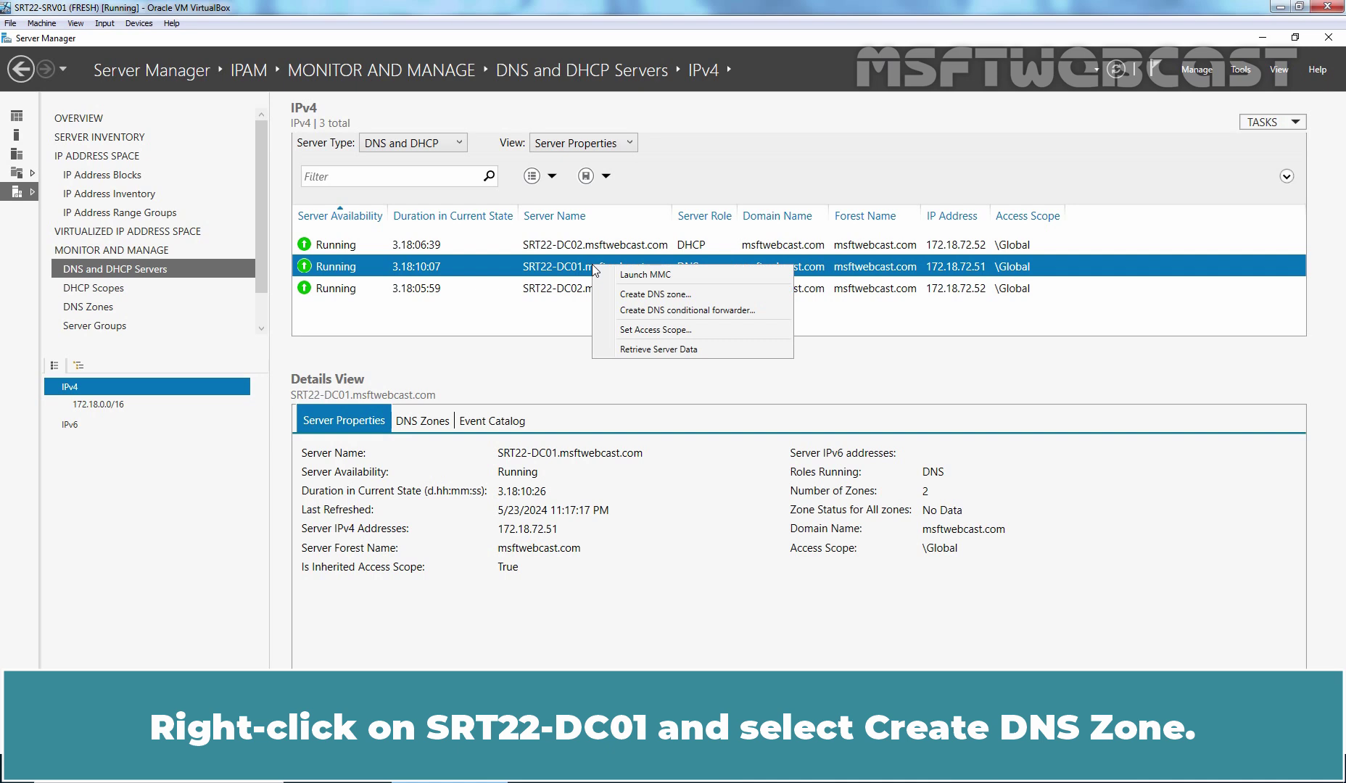
- Start a new DNS zone on SRT22-DC01 named msftwebcast.in and review the storage options
click(656, 295)
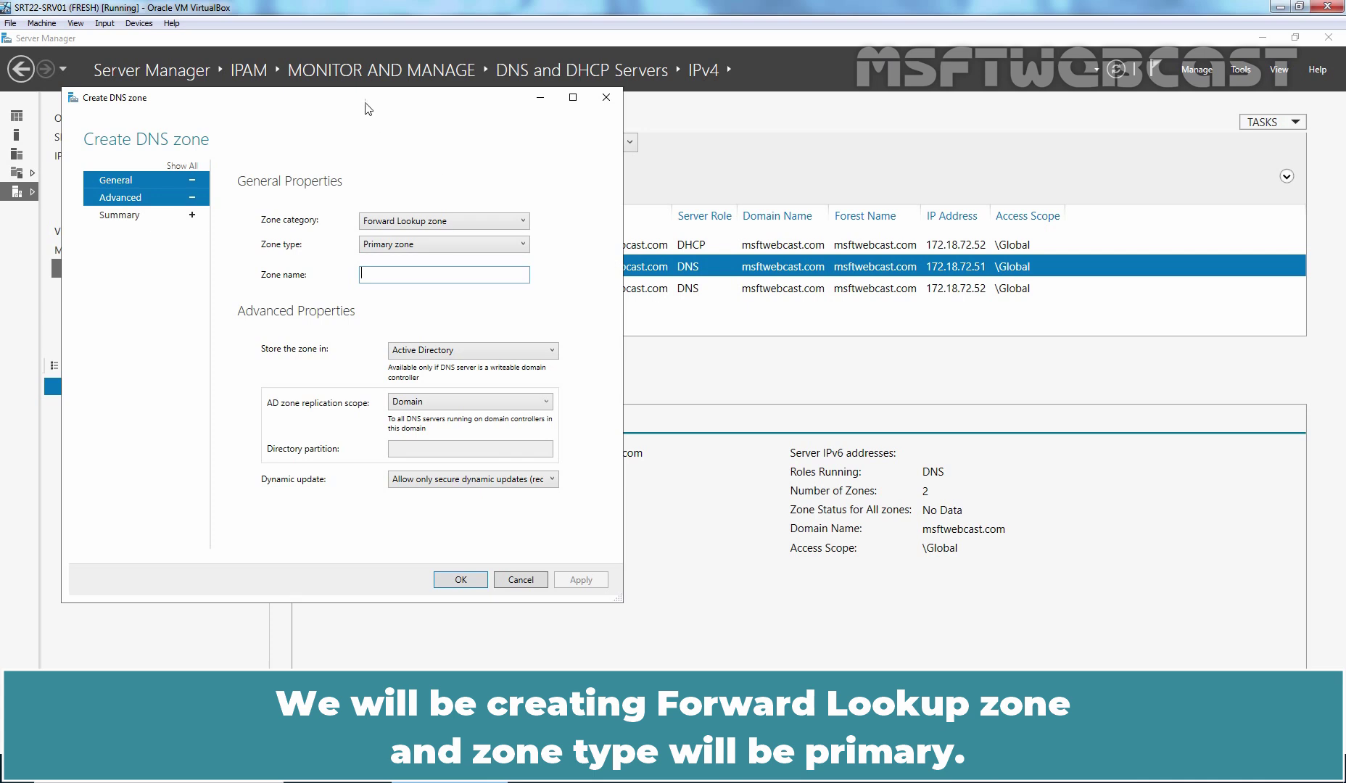
drag(369, 101, 536, 86)
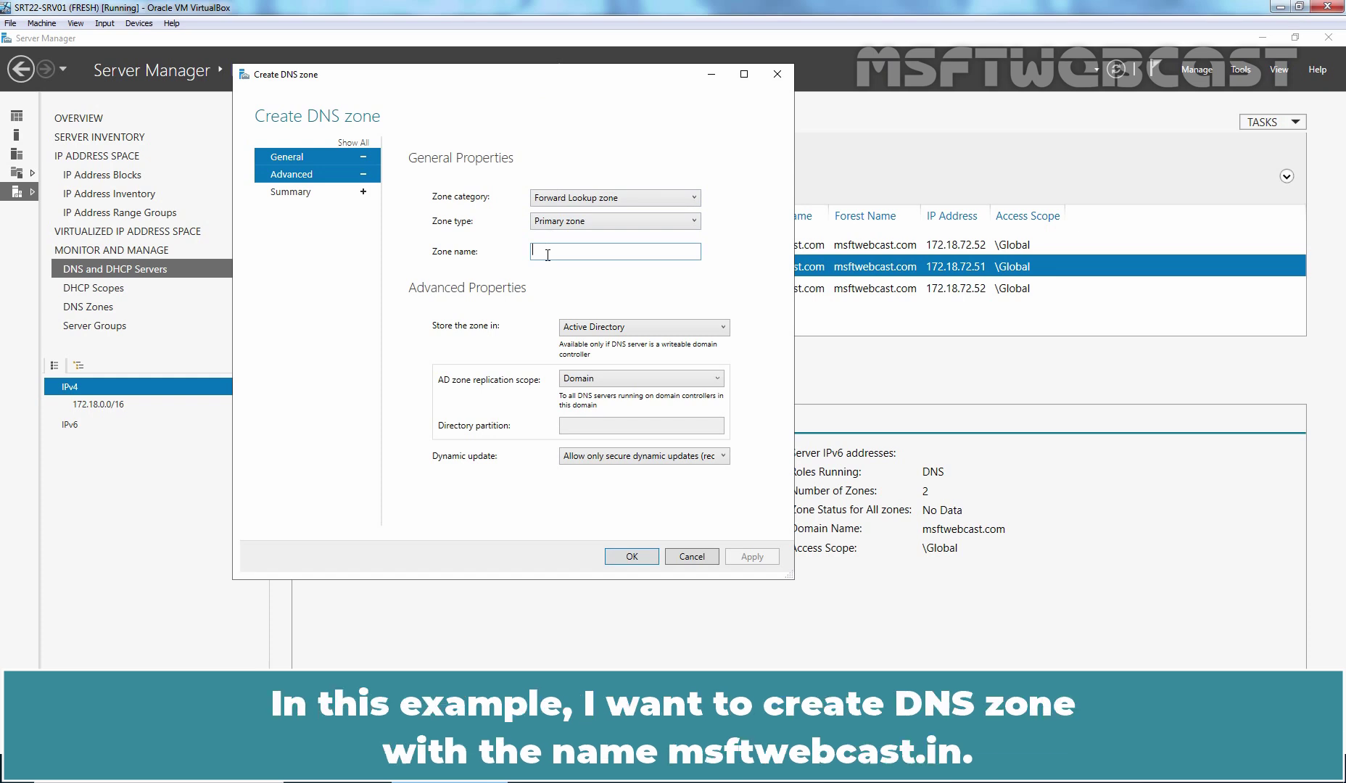
text(msftwebc)
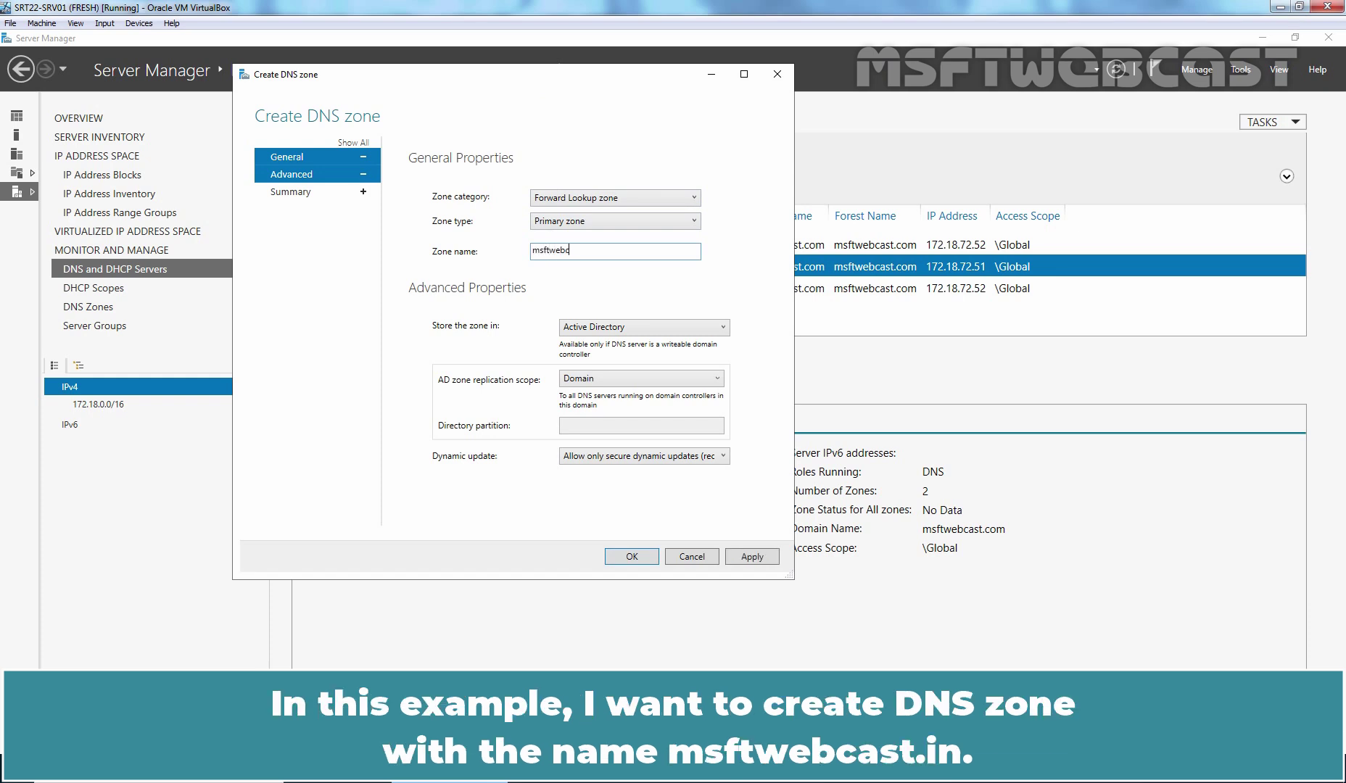
text(ast.in)
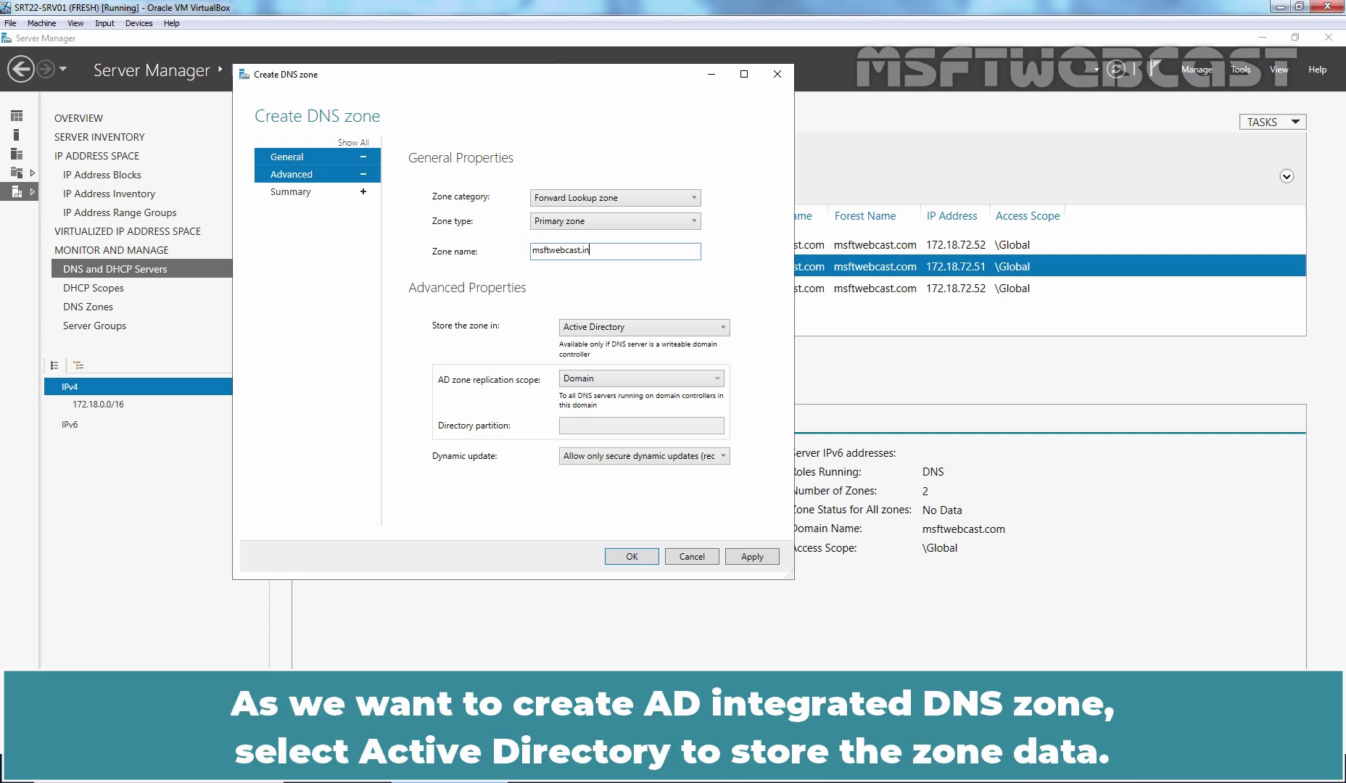
click(719, 330)
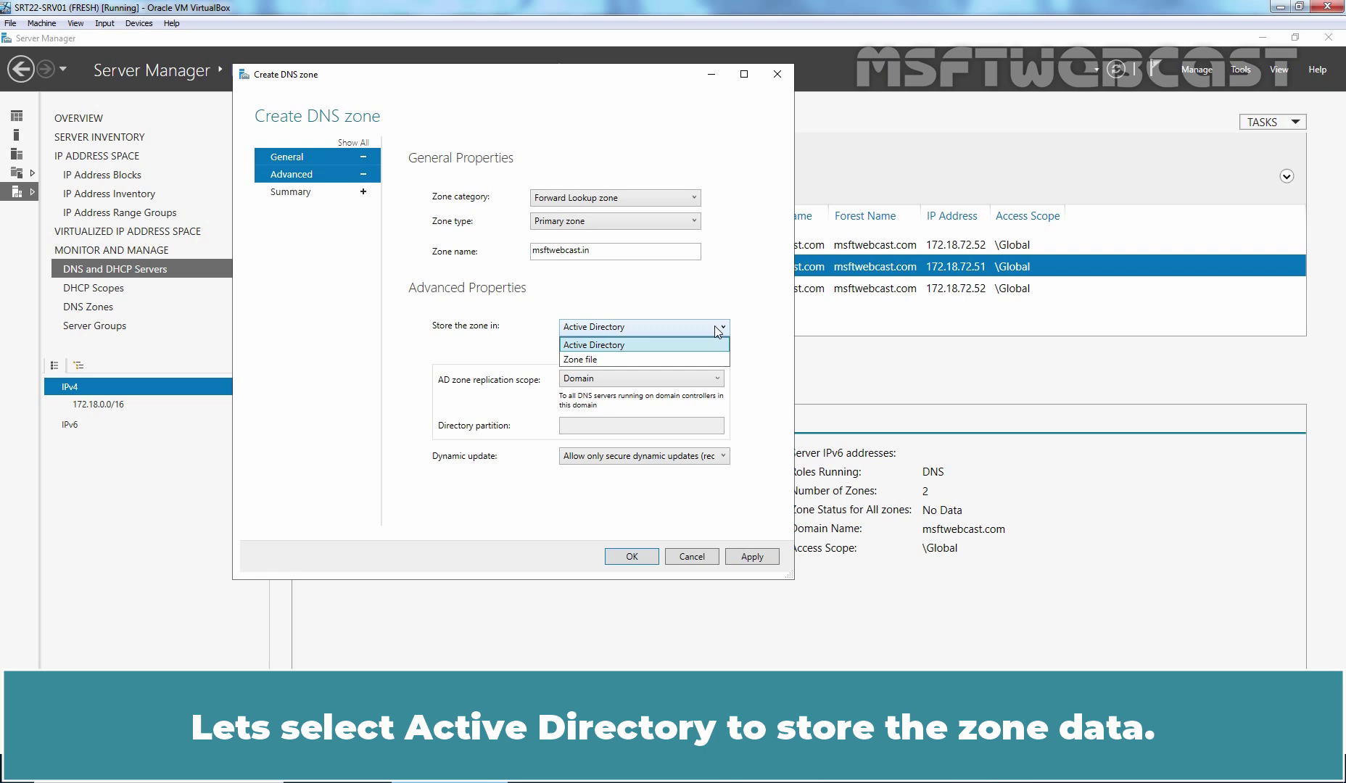
- Keep Active Directory storage, Domain replication and secure-only dynamic updates, then apply to create msftwebcast.in
click(717, 331)
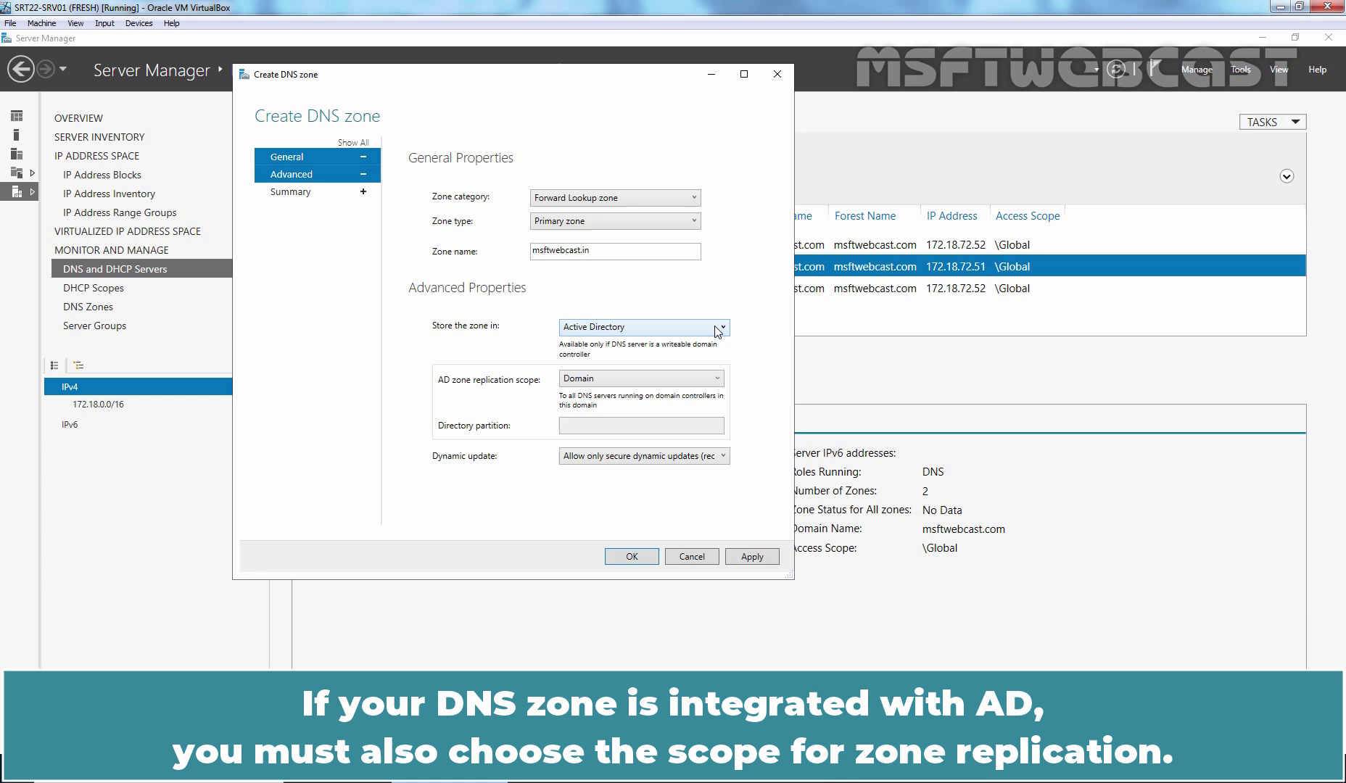
click(713, 379)
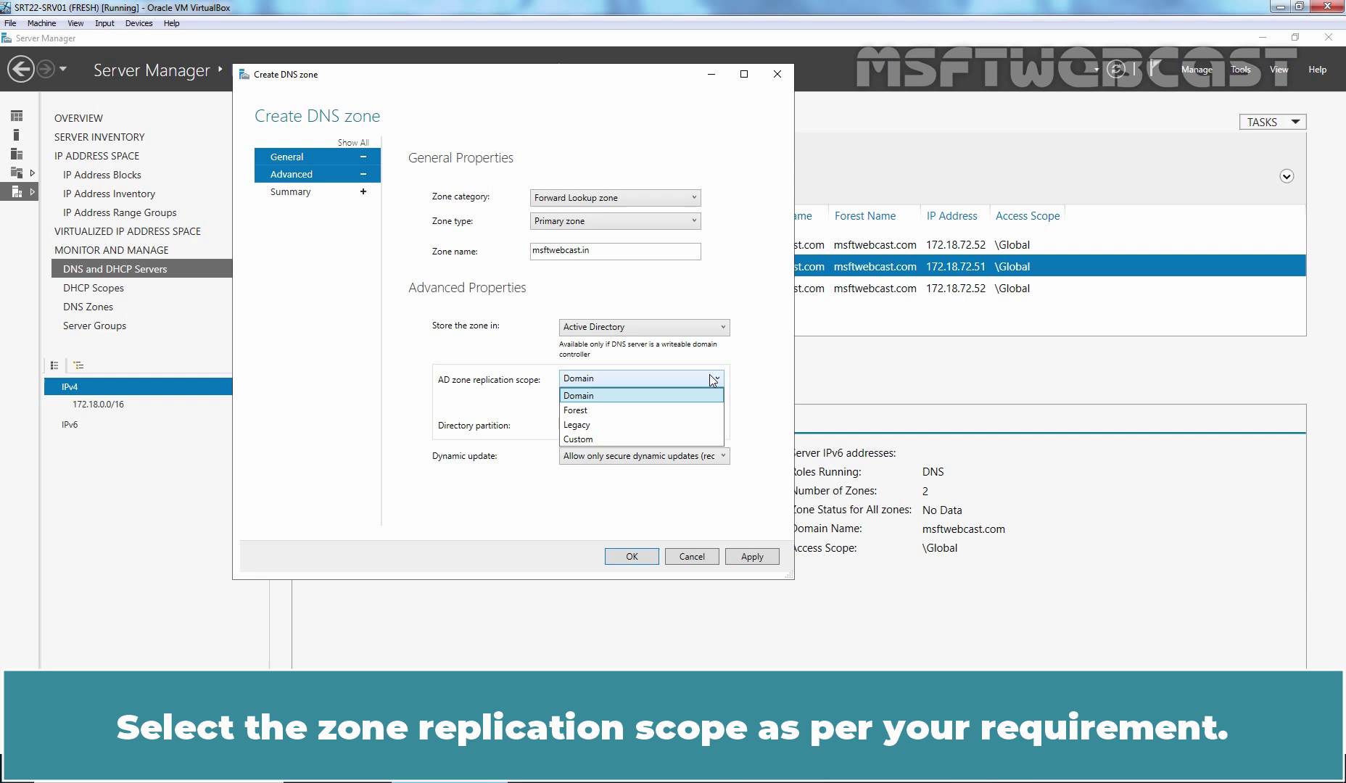
click(713, 380)
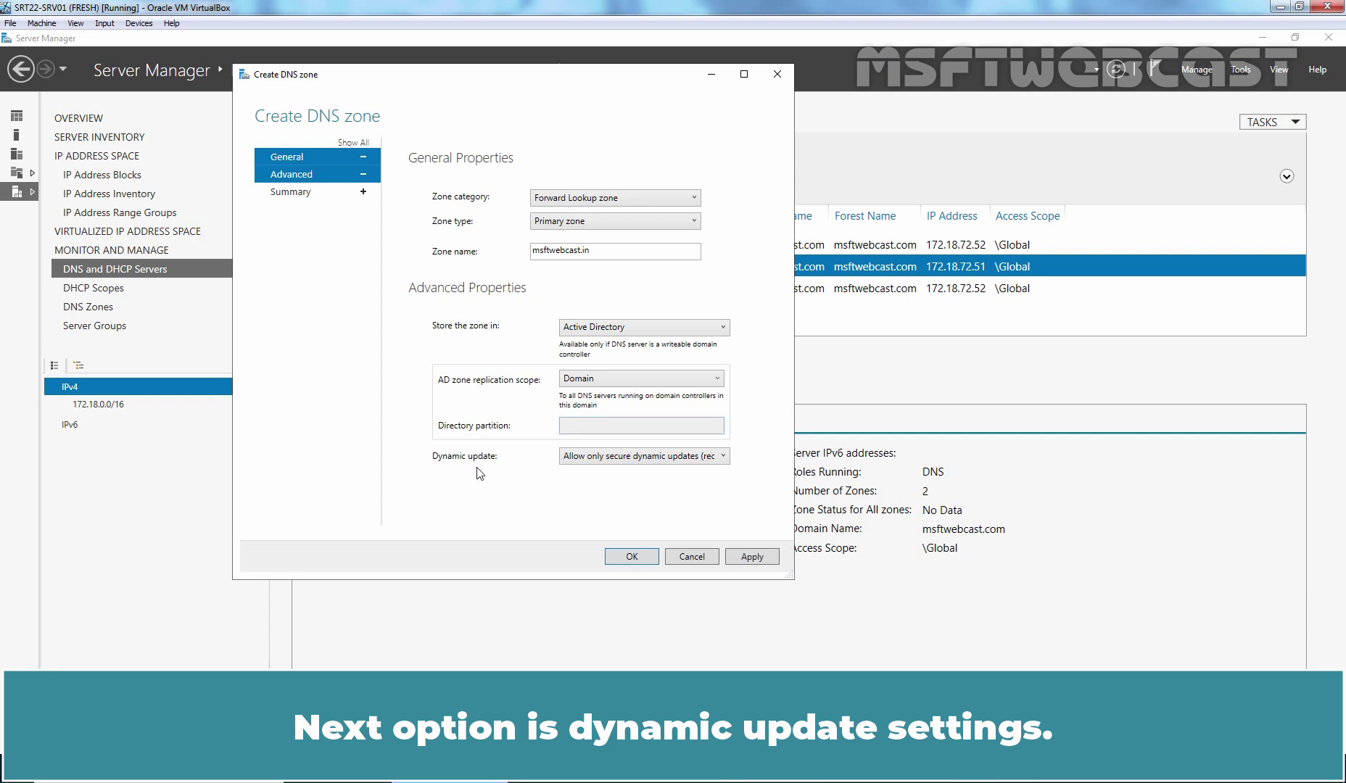
click(658, 461)
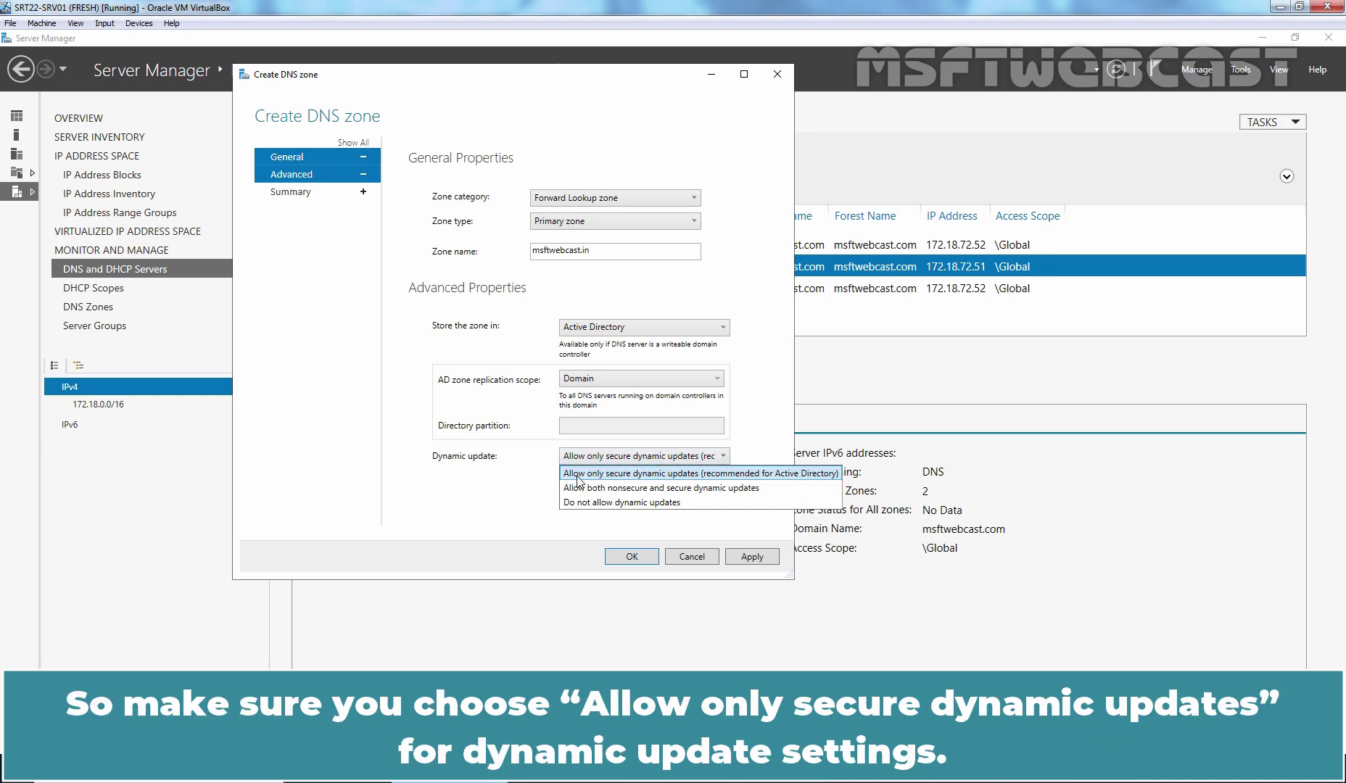
click(680, 473)
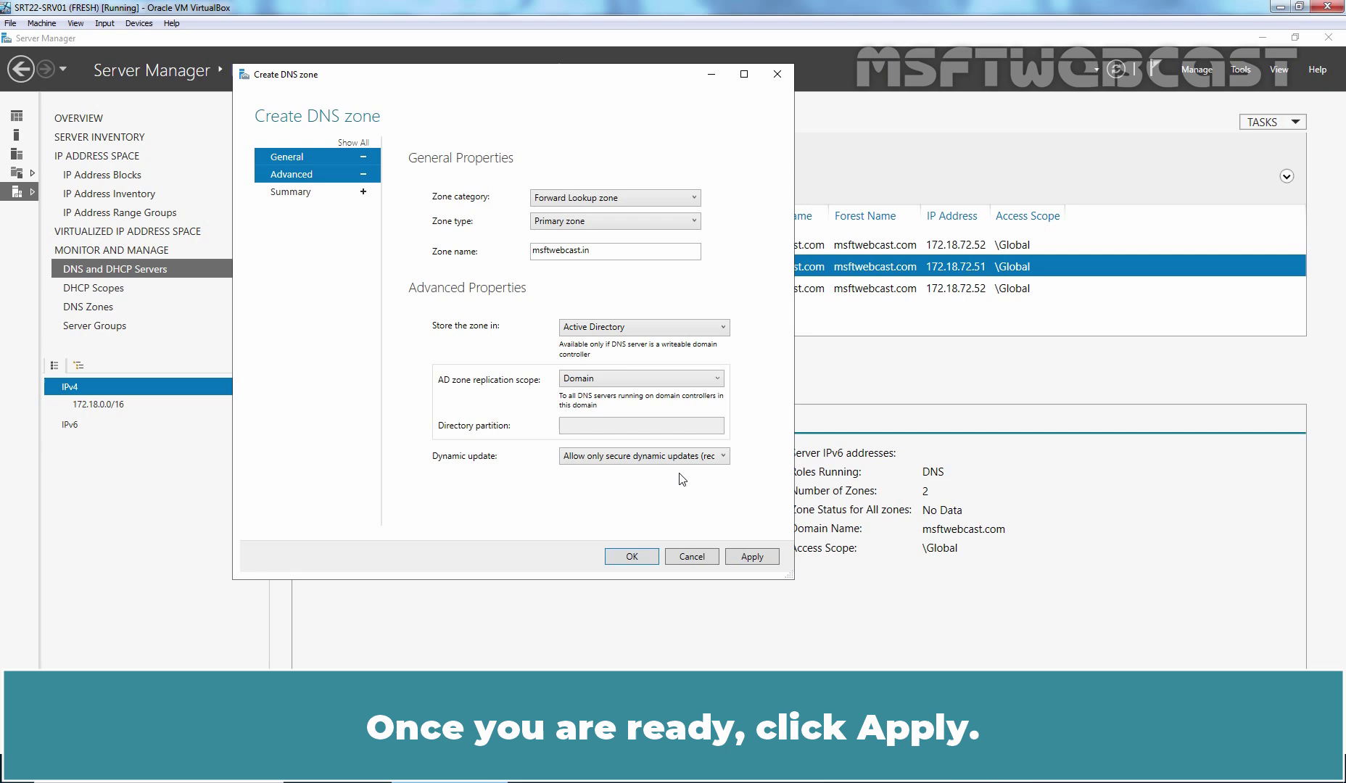
click(751, 556)
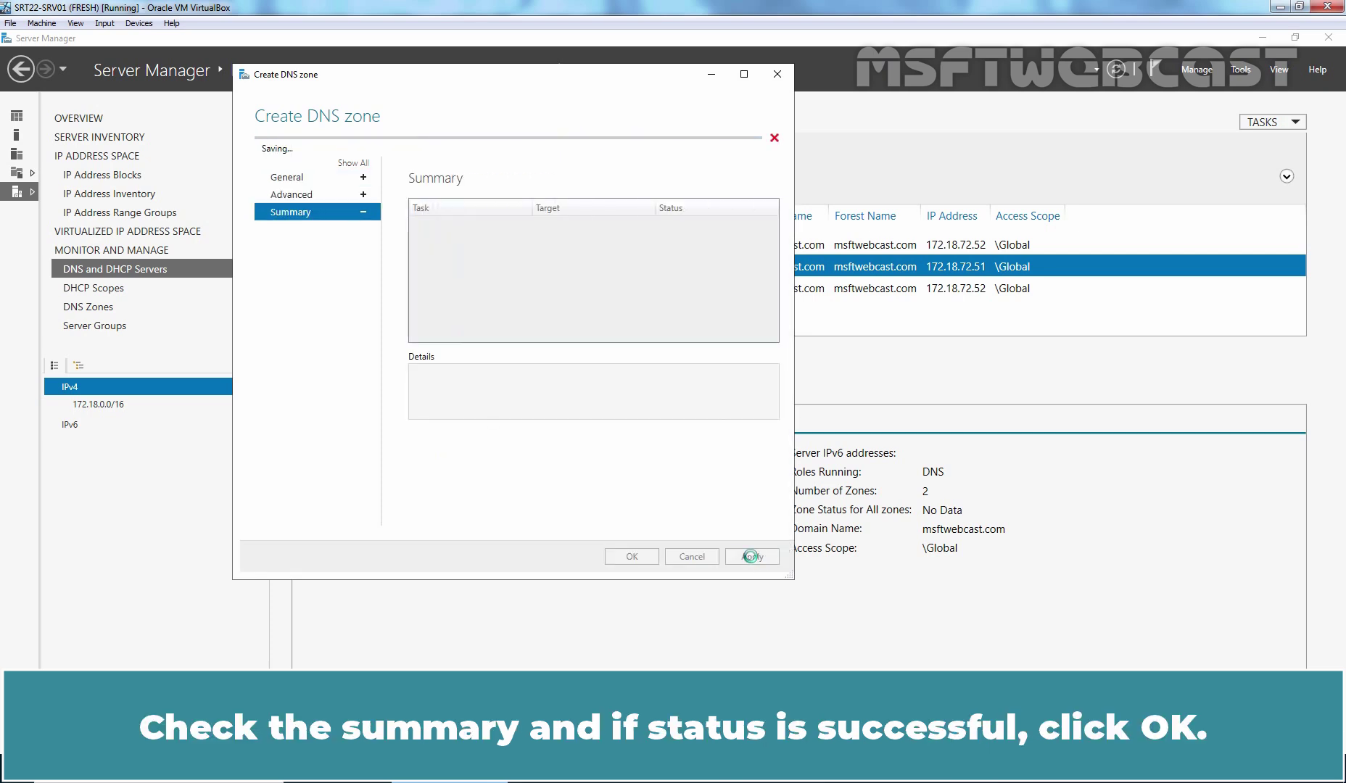
- Dismiss the zone creation summary and start adding a resource record to msftwebcast.in
click(640, 558)
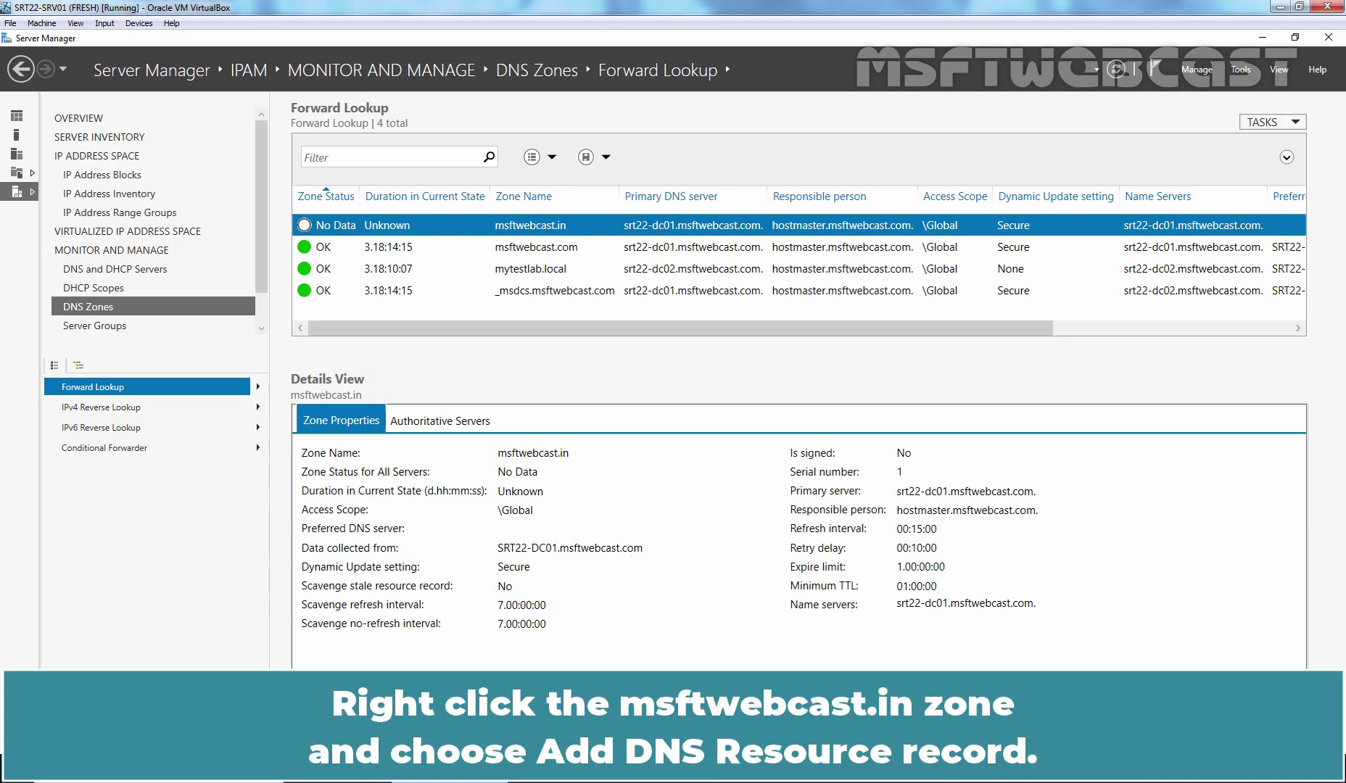
right_click(563, 229)
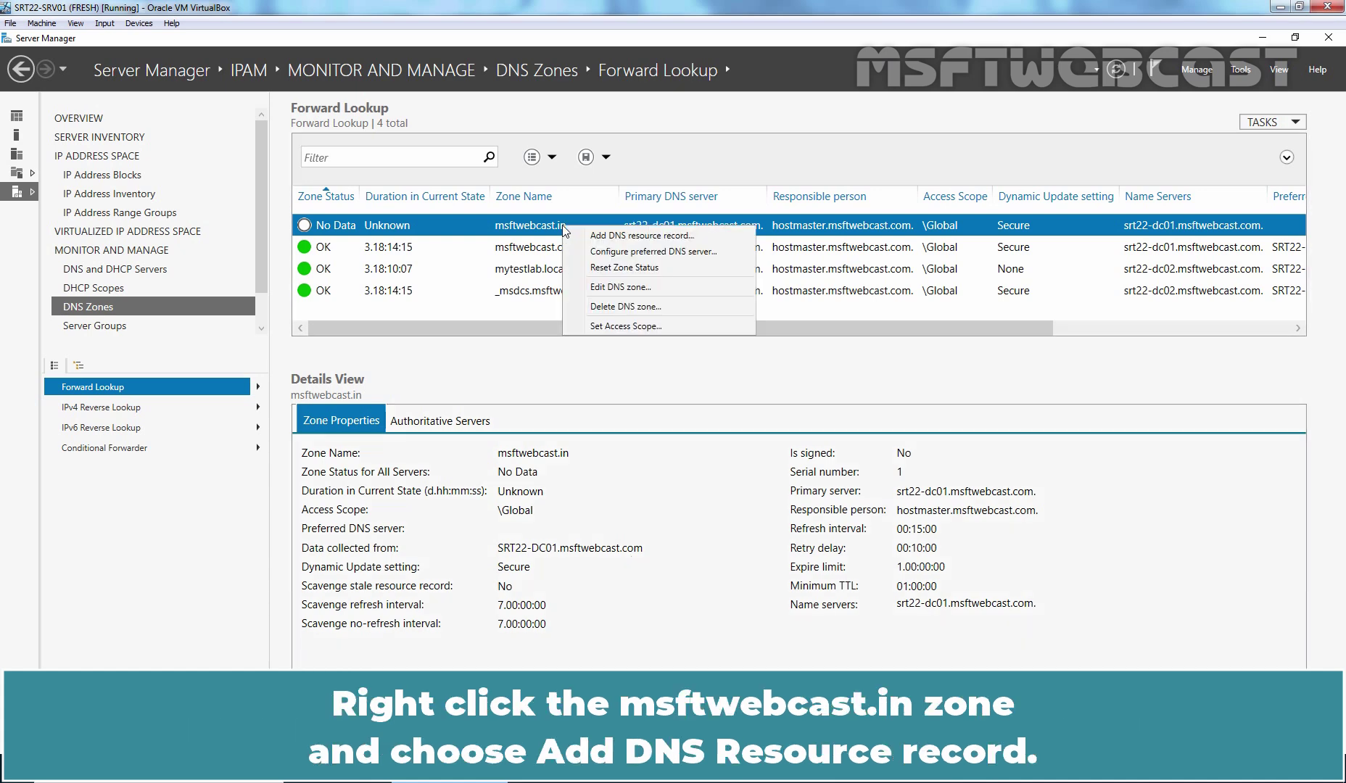
click(616, 235)
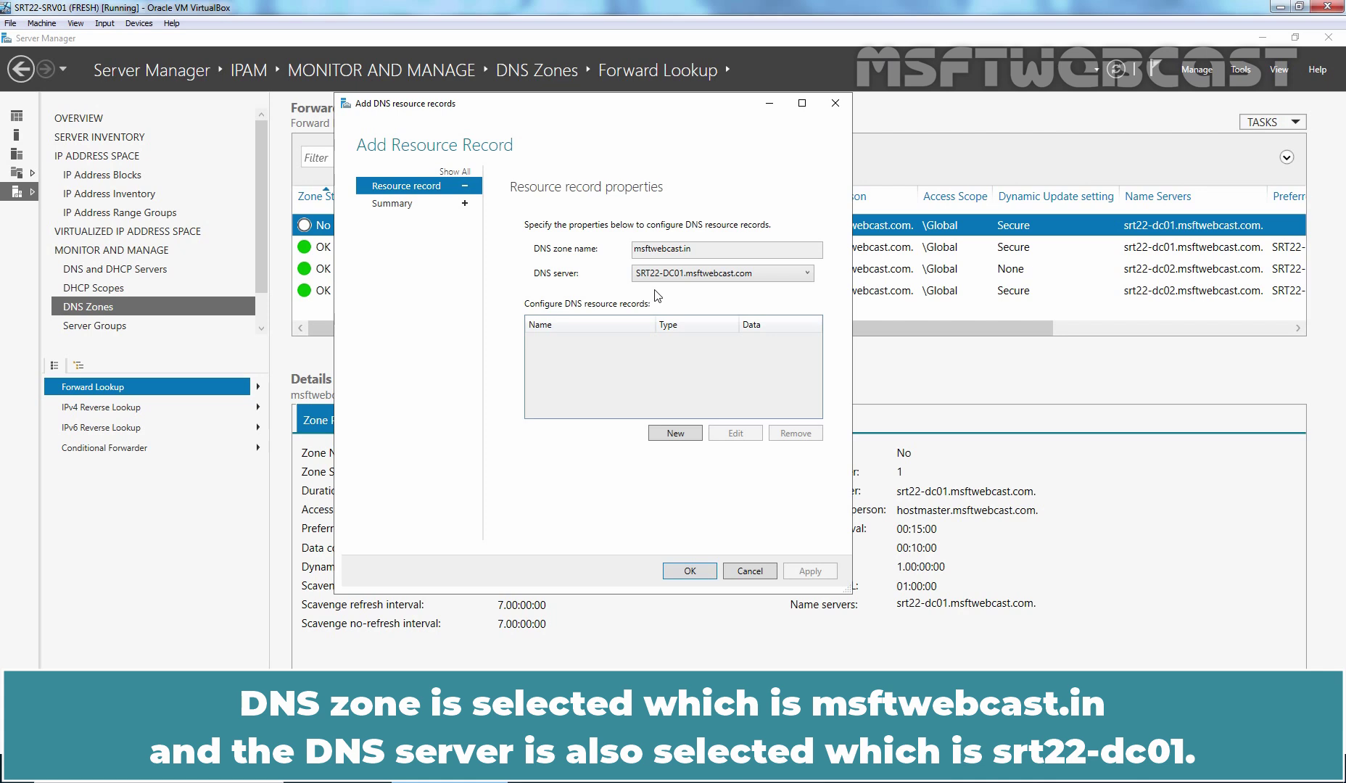
- Add host (A) record www pointing to 172.18.72.55, with an associated PTR record
click(675, 434)
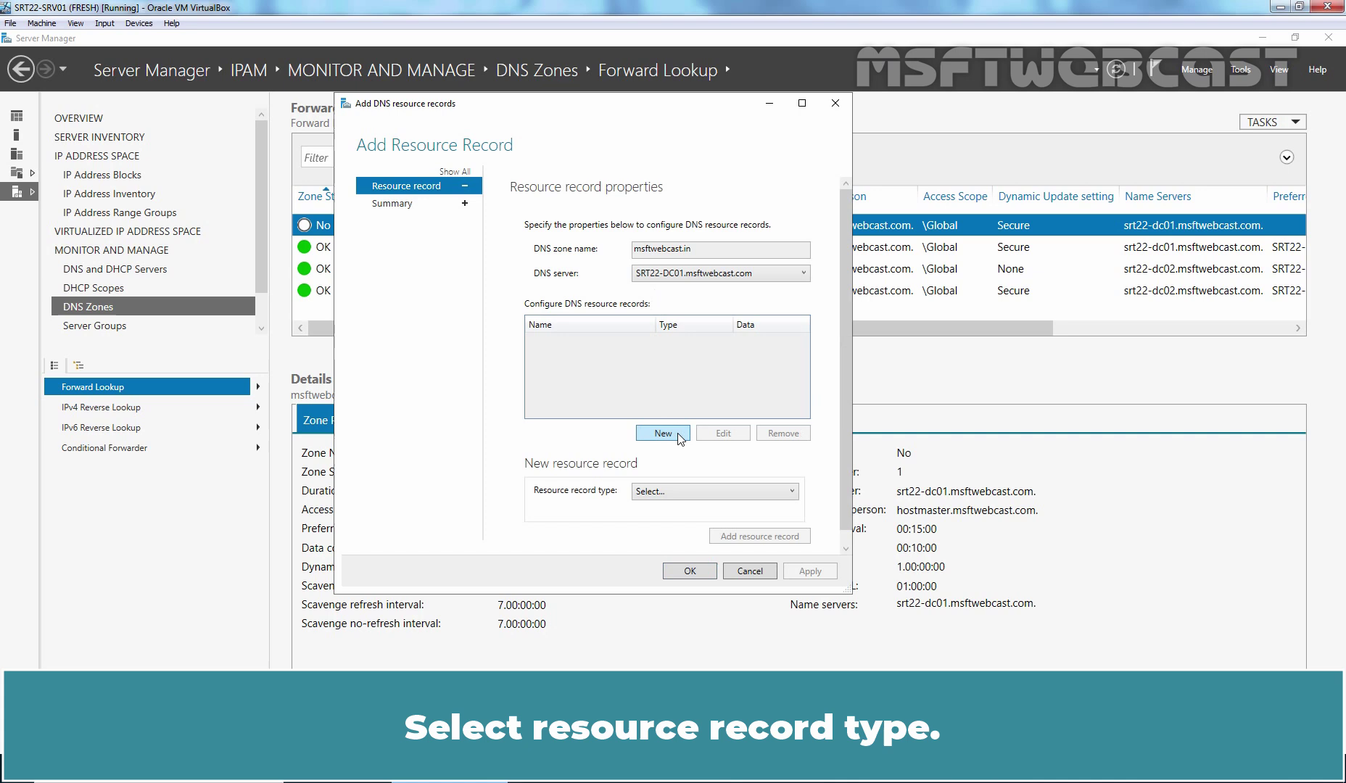
click(716, 493)
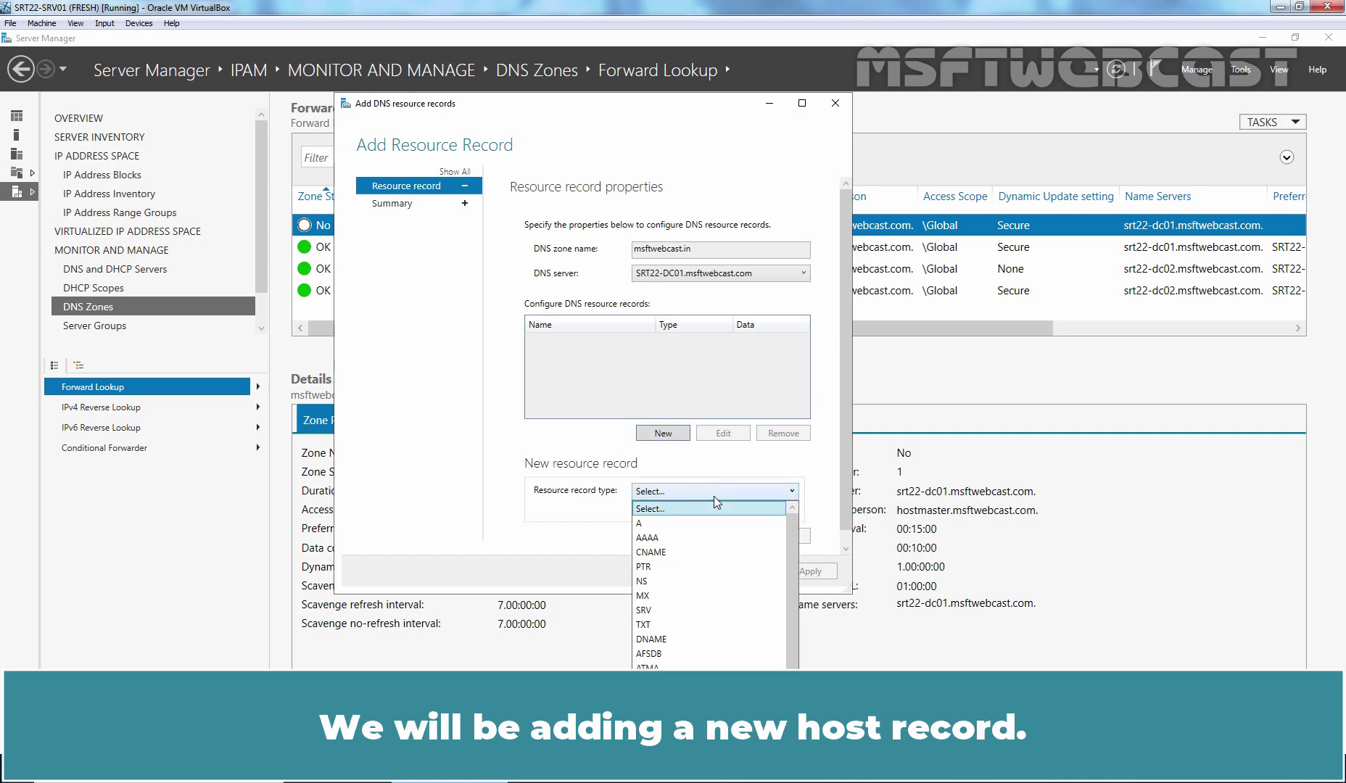
click(682, 523)
scroll(682, 530, down, 1)
drag(845, 389, 842, 512)
click(665, 313)
text(www)
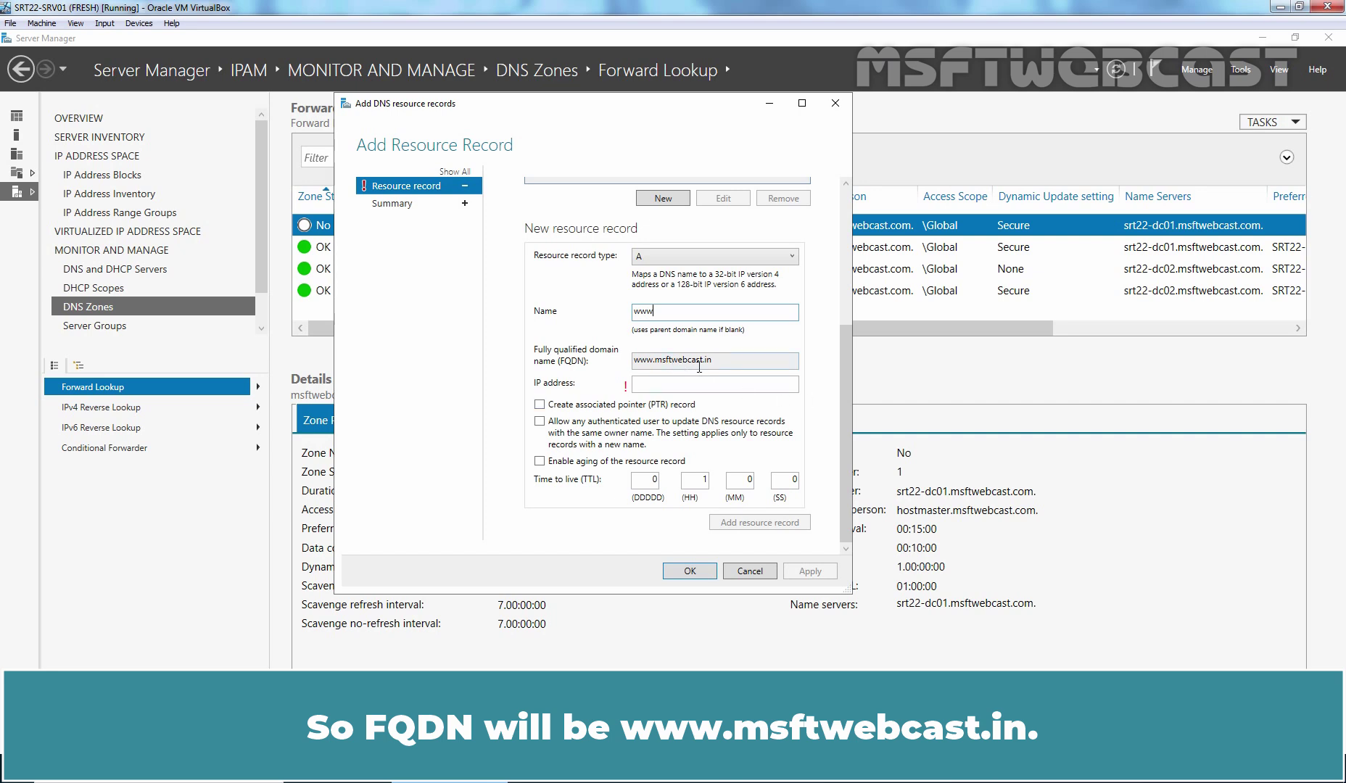
click(668, 385)
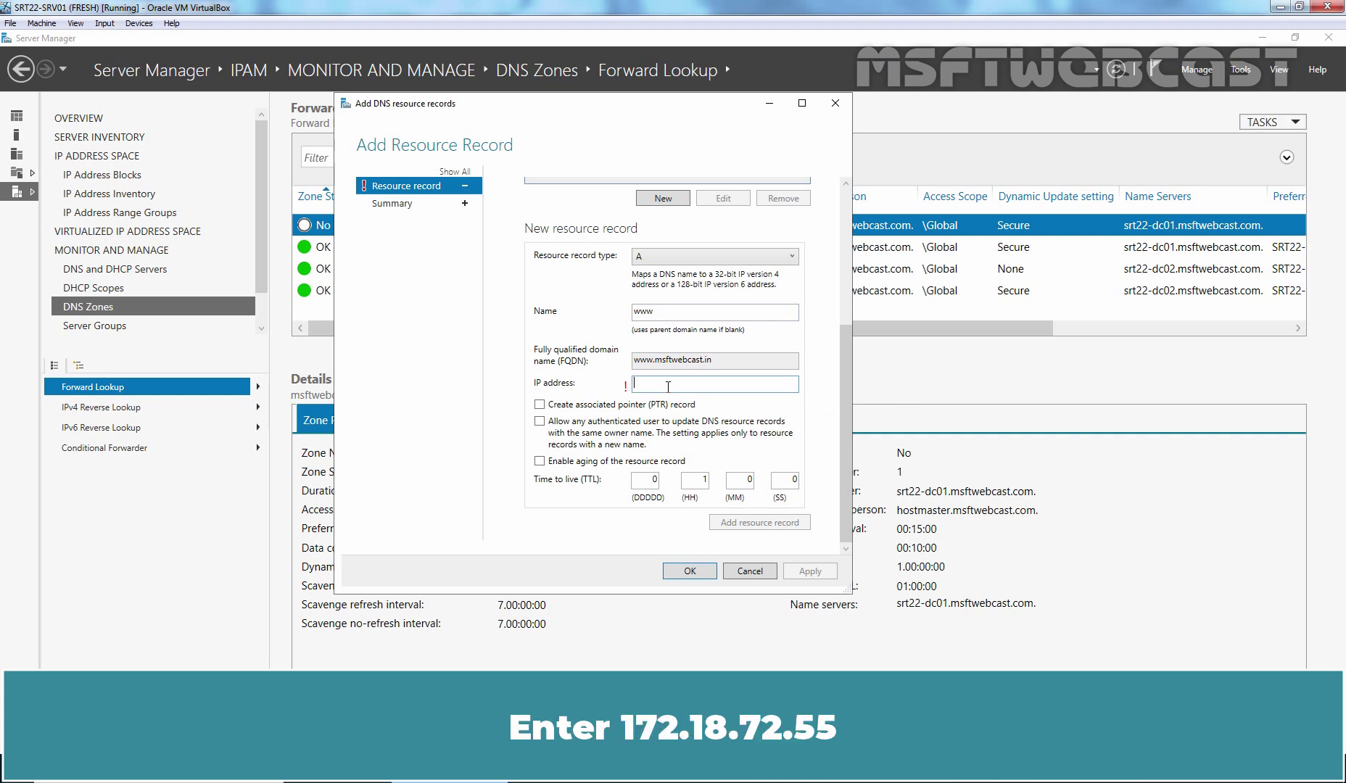
text(172.18)
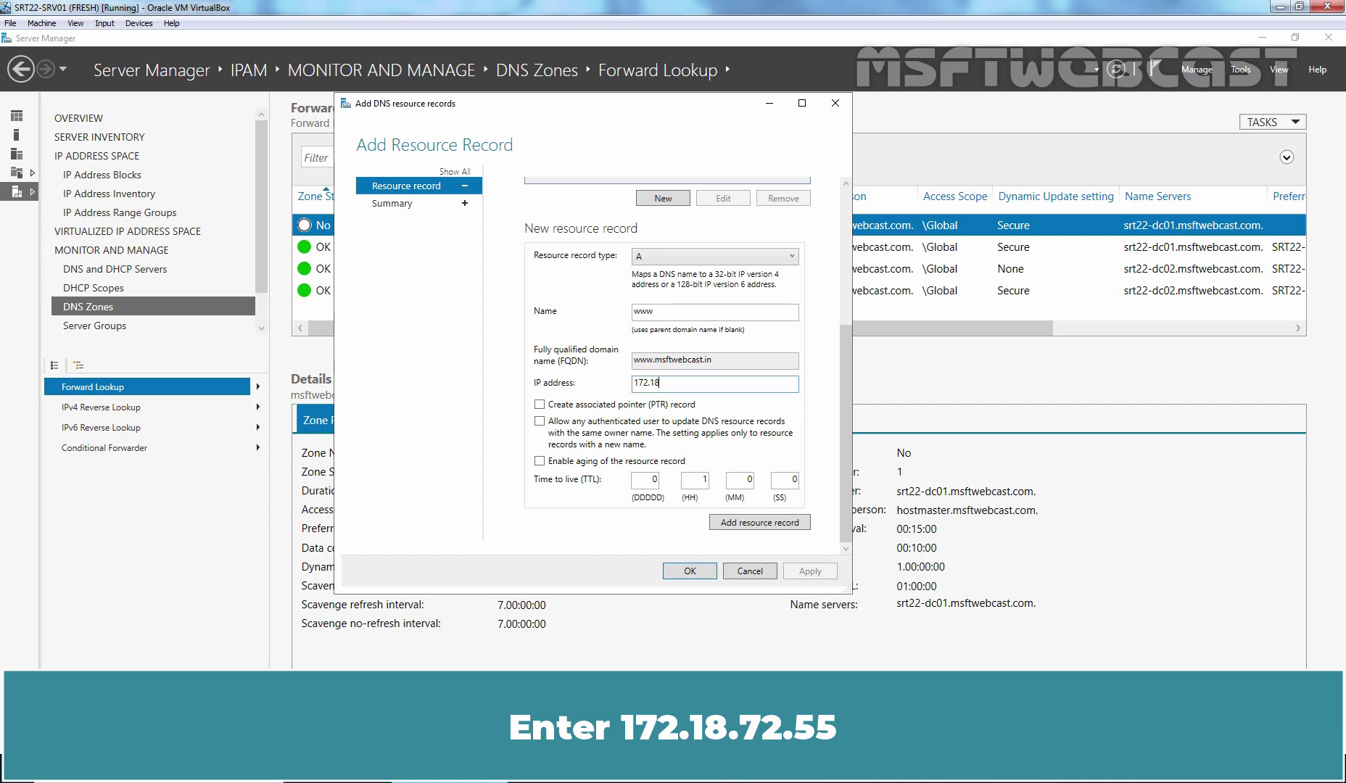
text(.72.55)
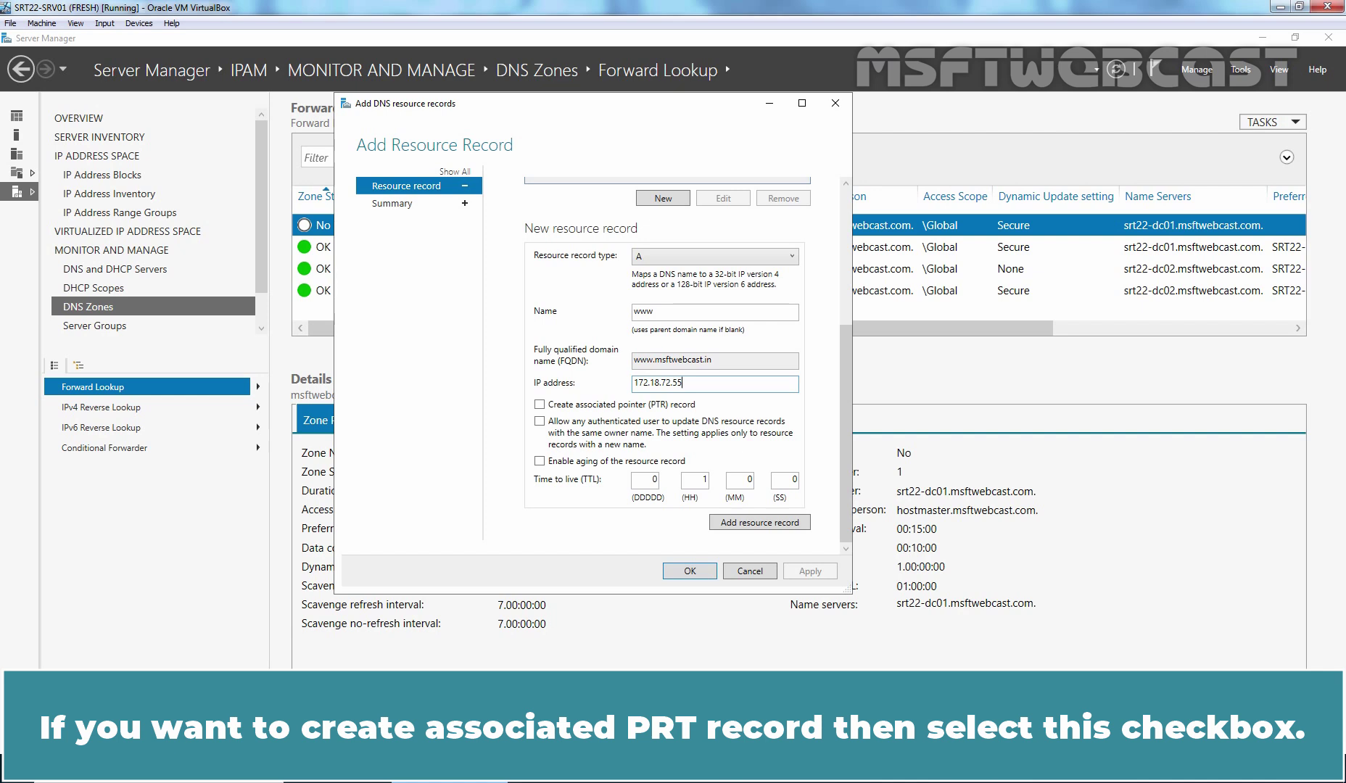
click(539, 405)
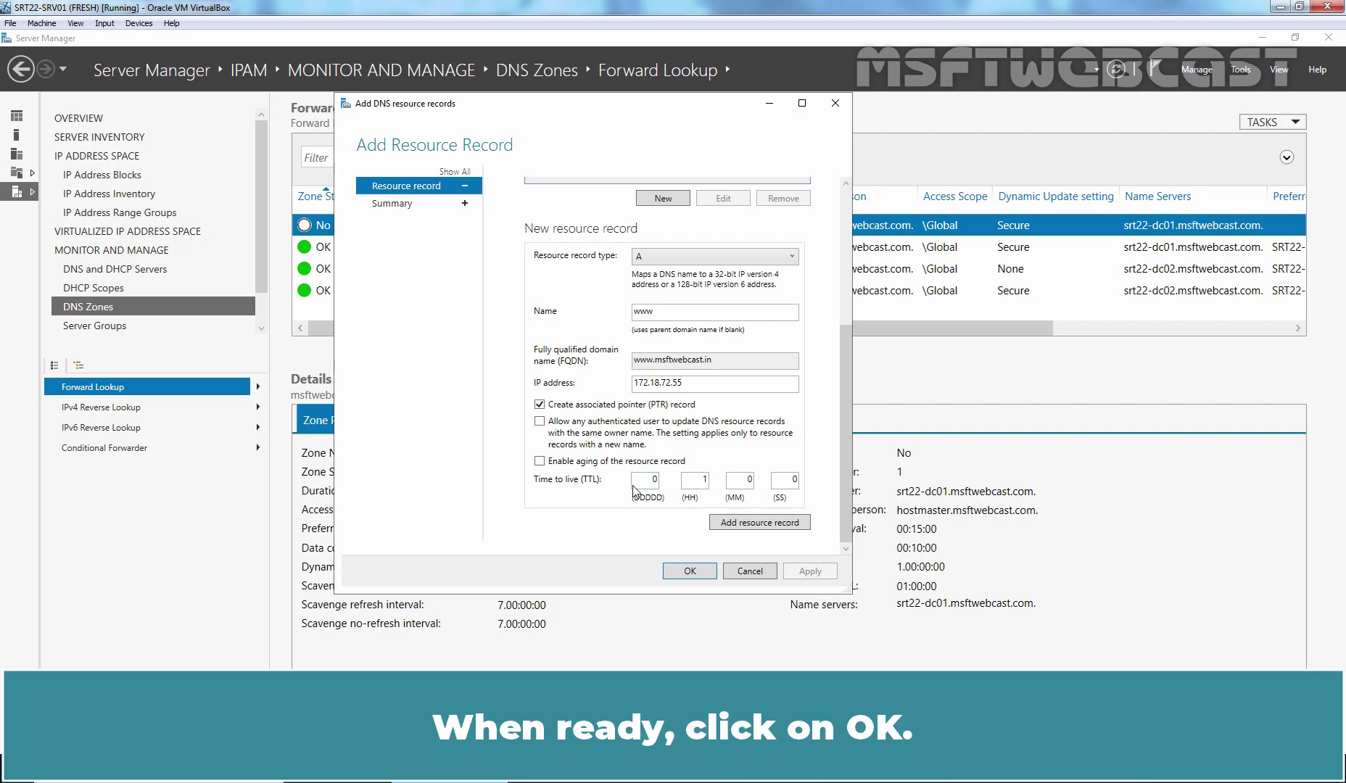
click(689, 571)
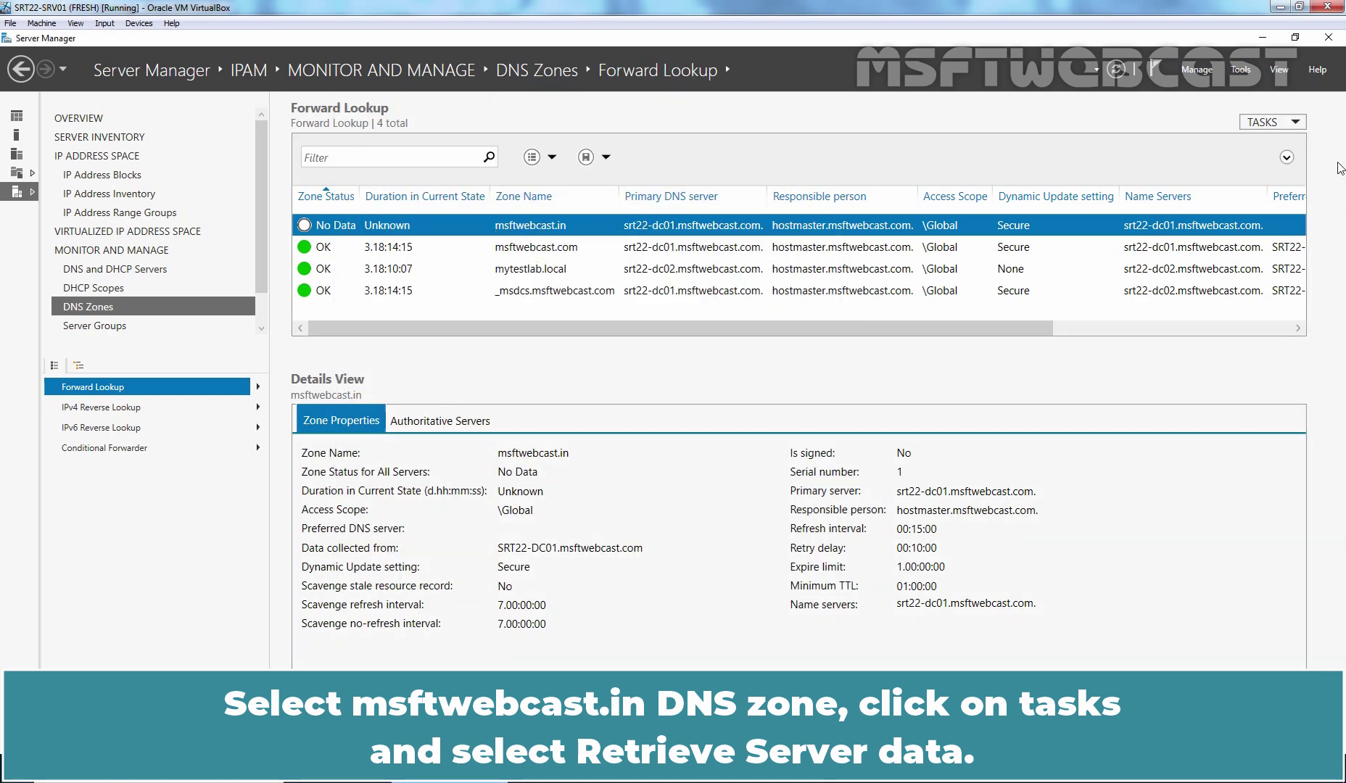
- Retrieve server data and refresh the zone list so msftwebcast.in shows OK
click(1276, 125)
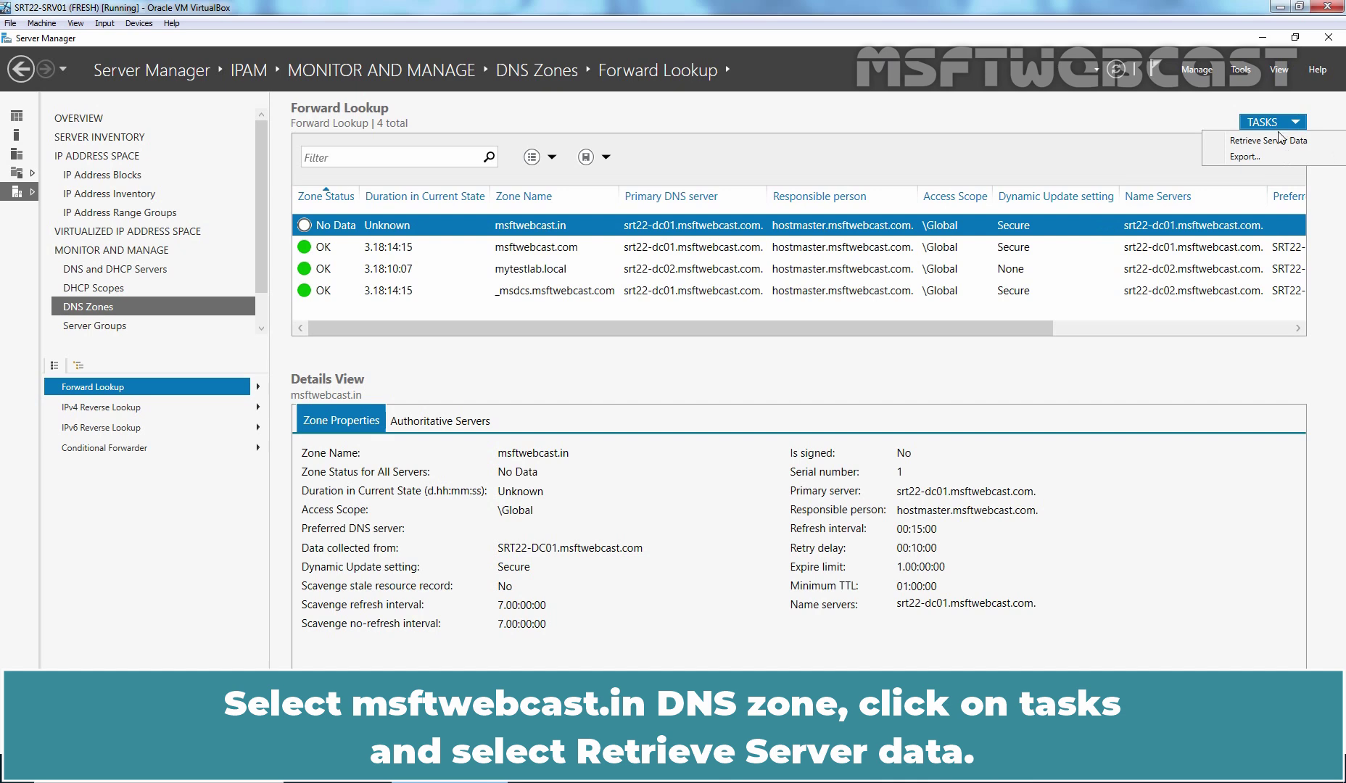
click(1269, 142)
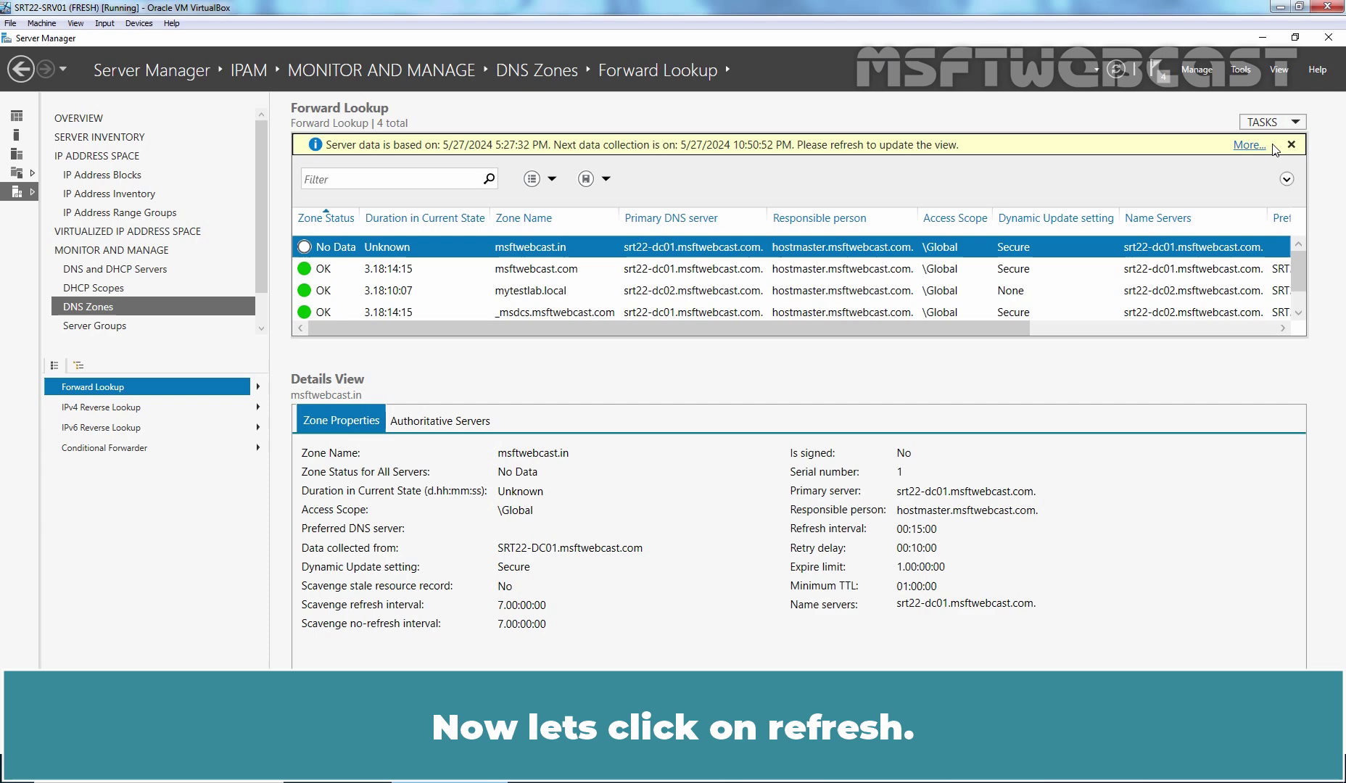
click(1116, 69)
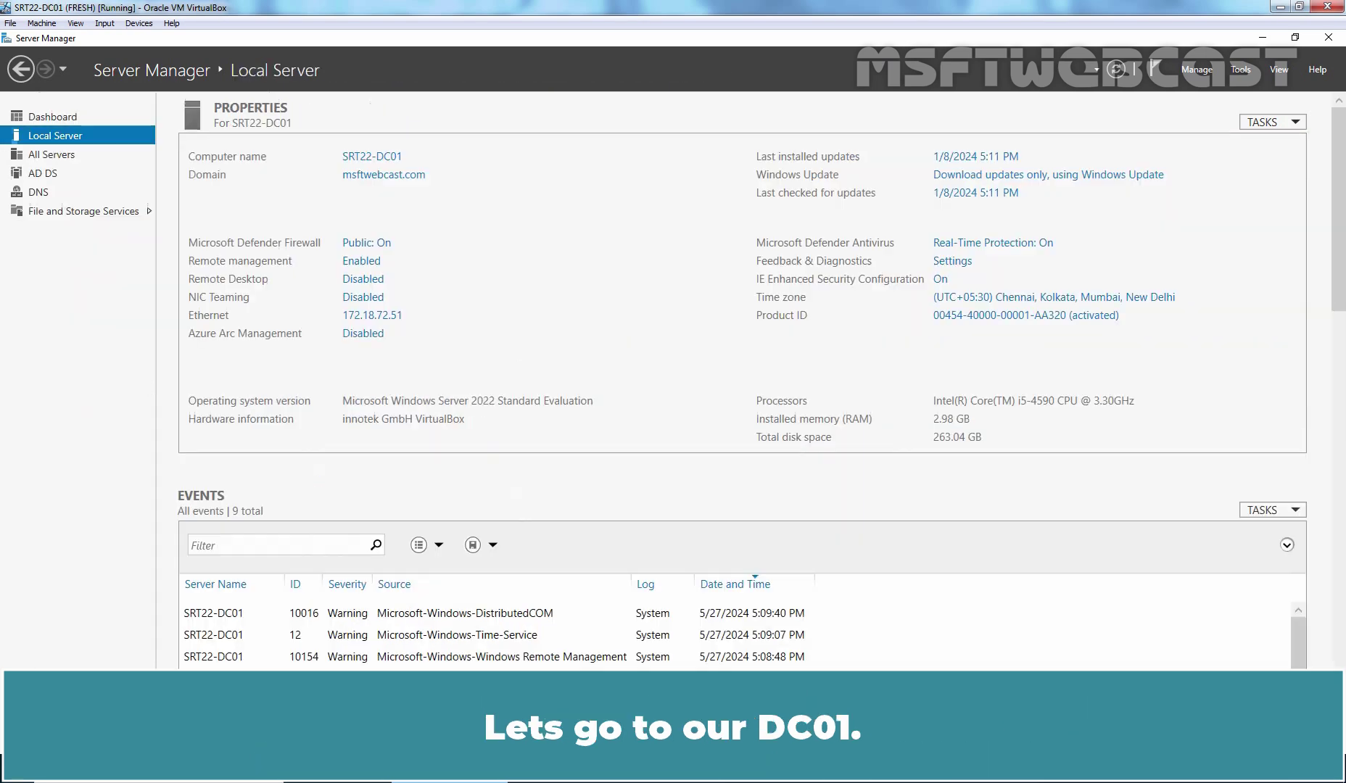
- In the DNS console, check msftwebcast.in is Active Directory-integrated under SRT22-DC01's forward lookup zones
click(1240, 69)
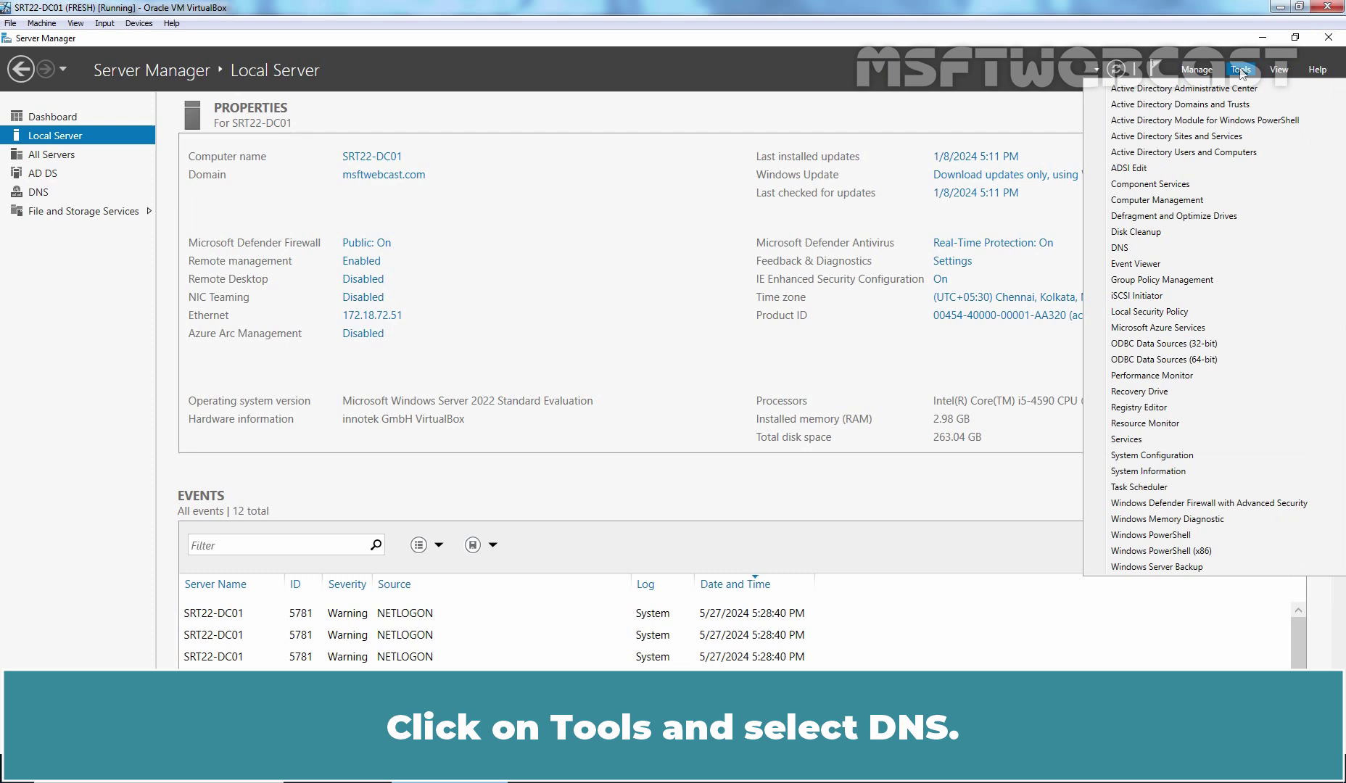
click(1130, 248)
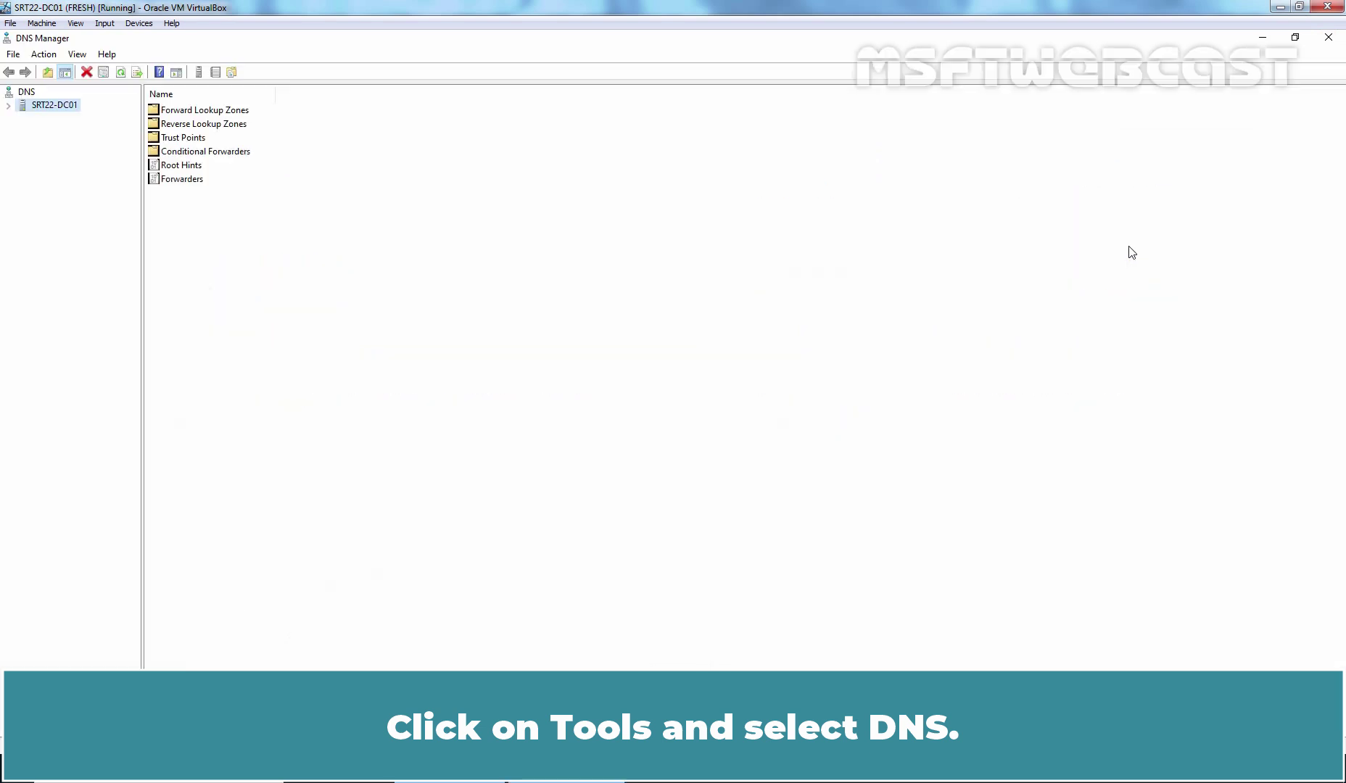
double_click(51, 106)
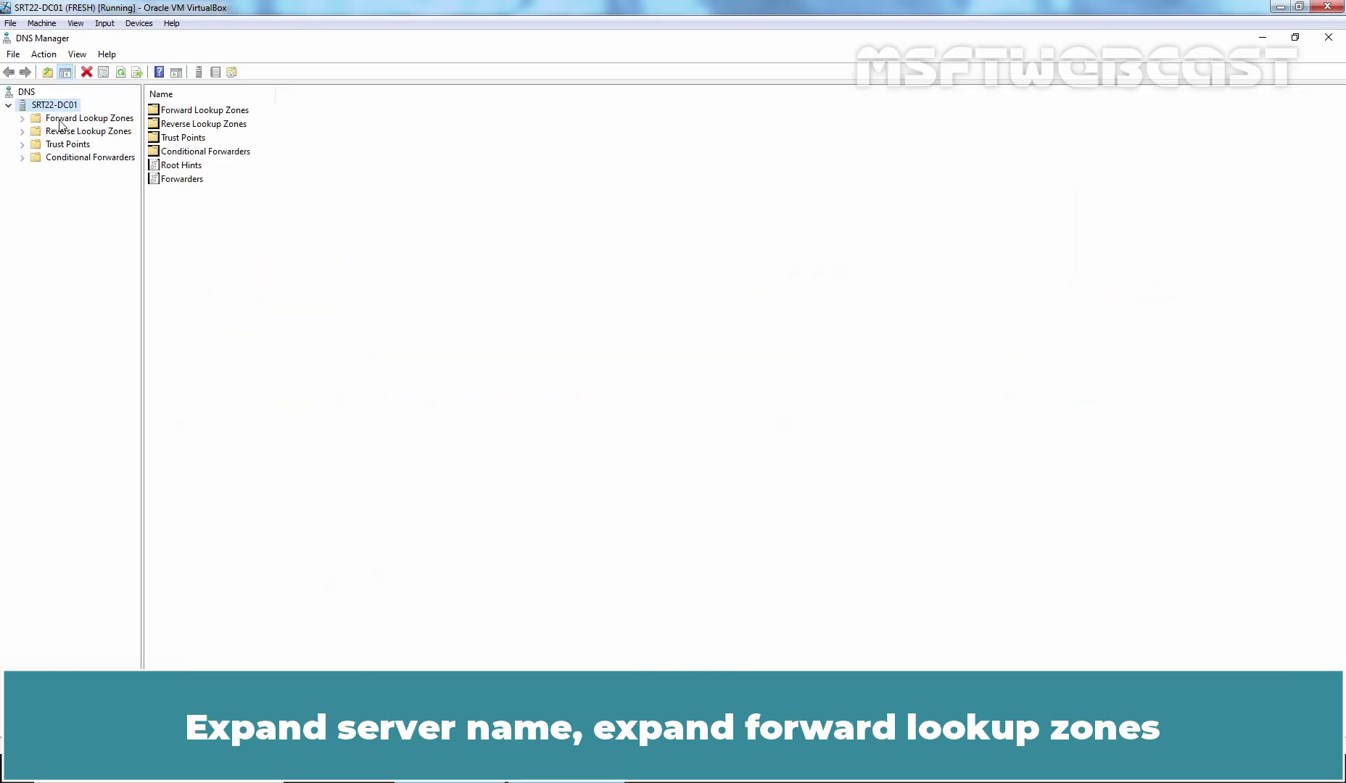
double_click(60, 119)
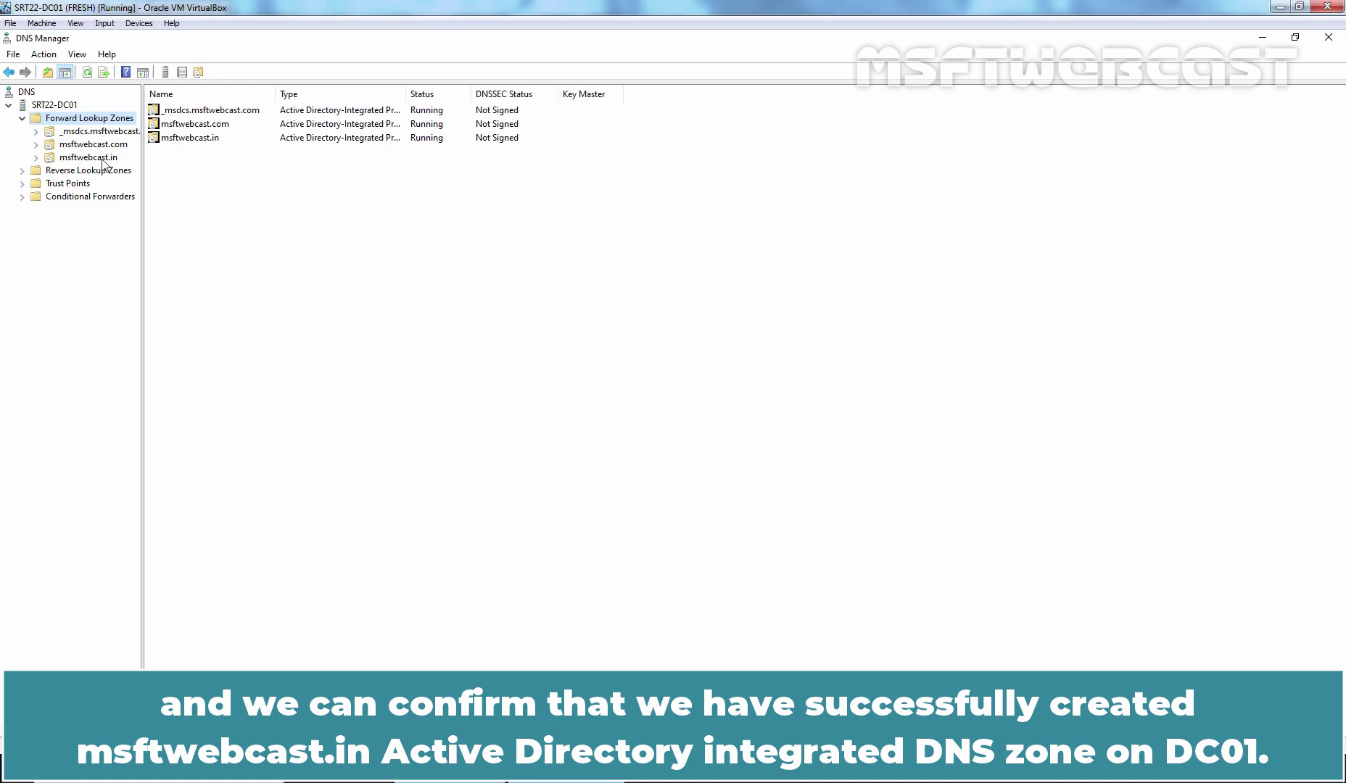
drag(405, 95, 424, 117)
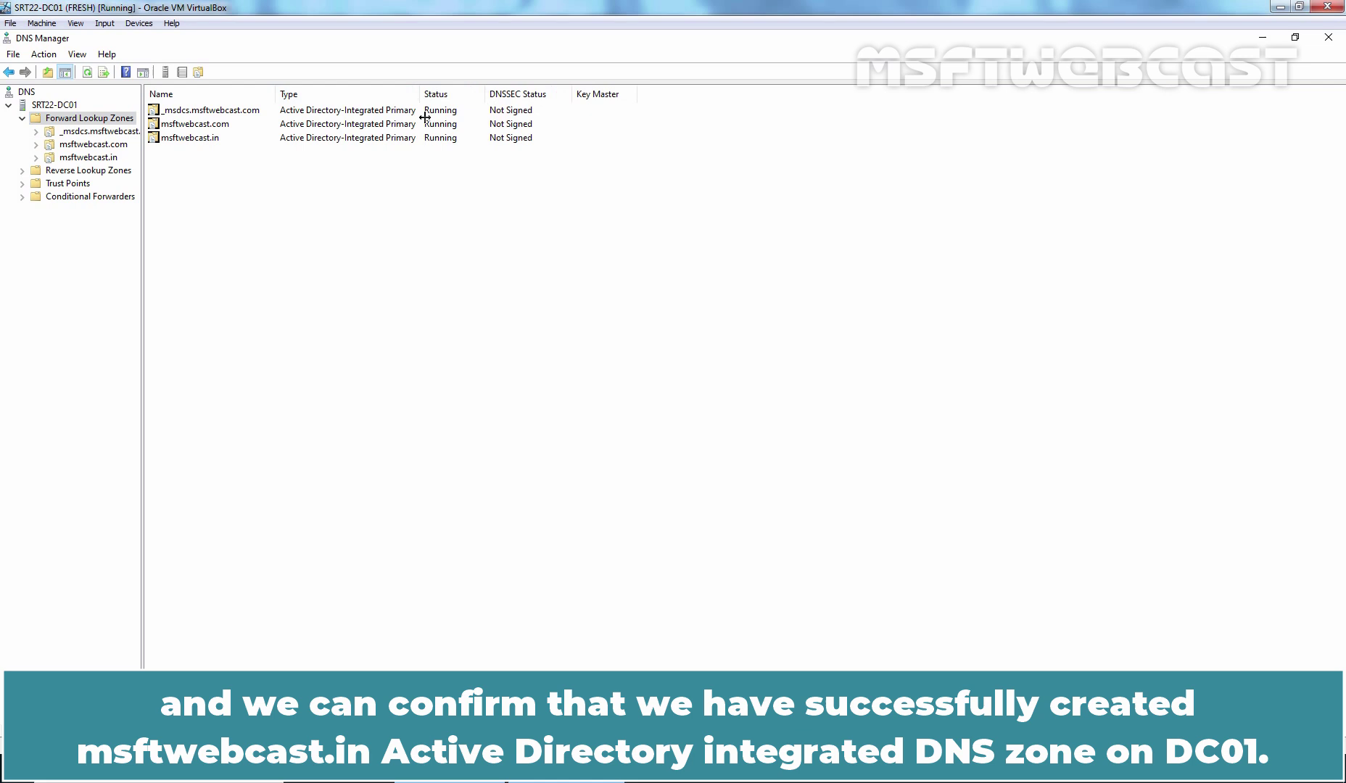
click(86, 159)
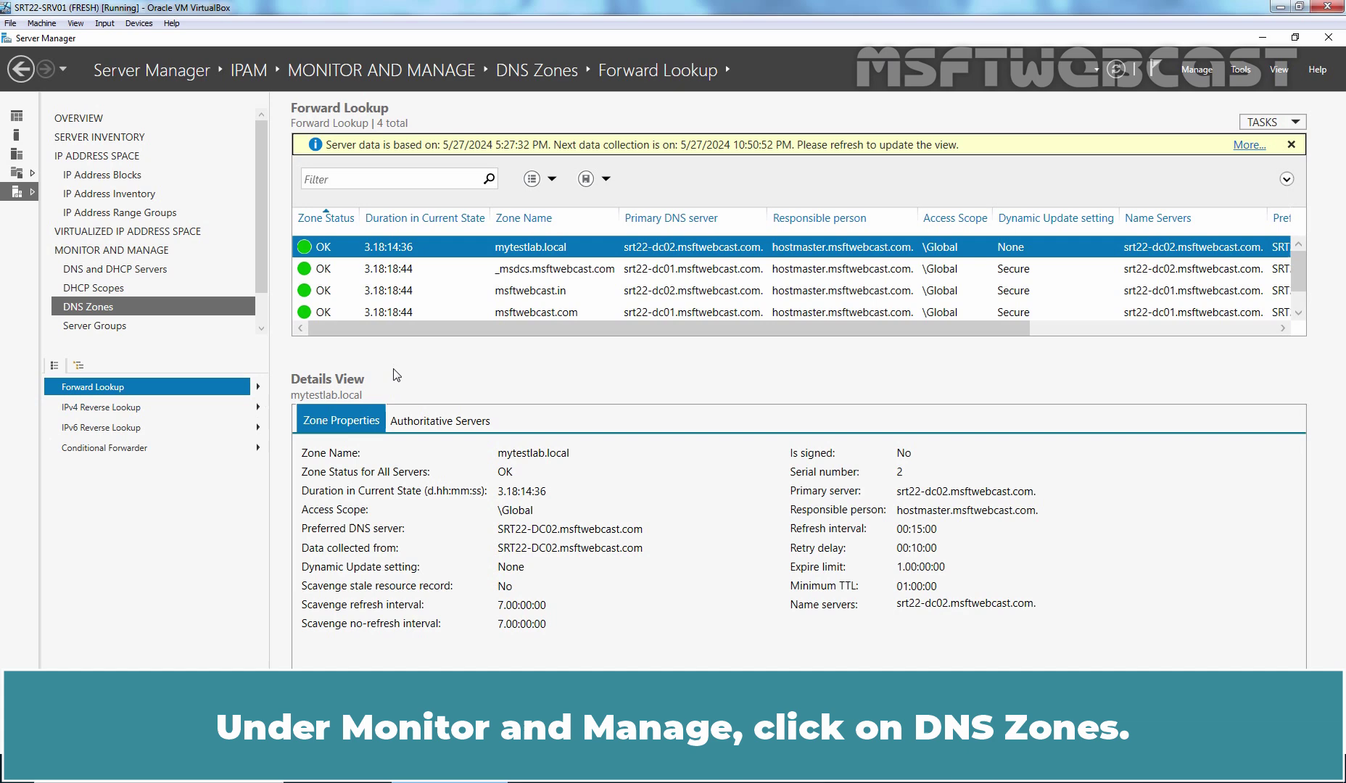
- Edit mytestlab.local's advanced properties: store in Active Directory, allow only secure dynamic updates
click(105, 311)
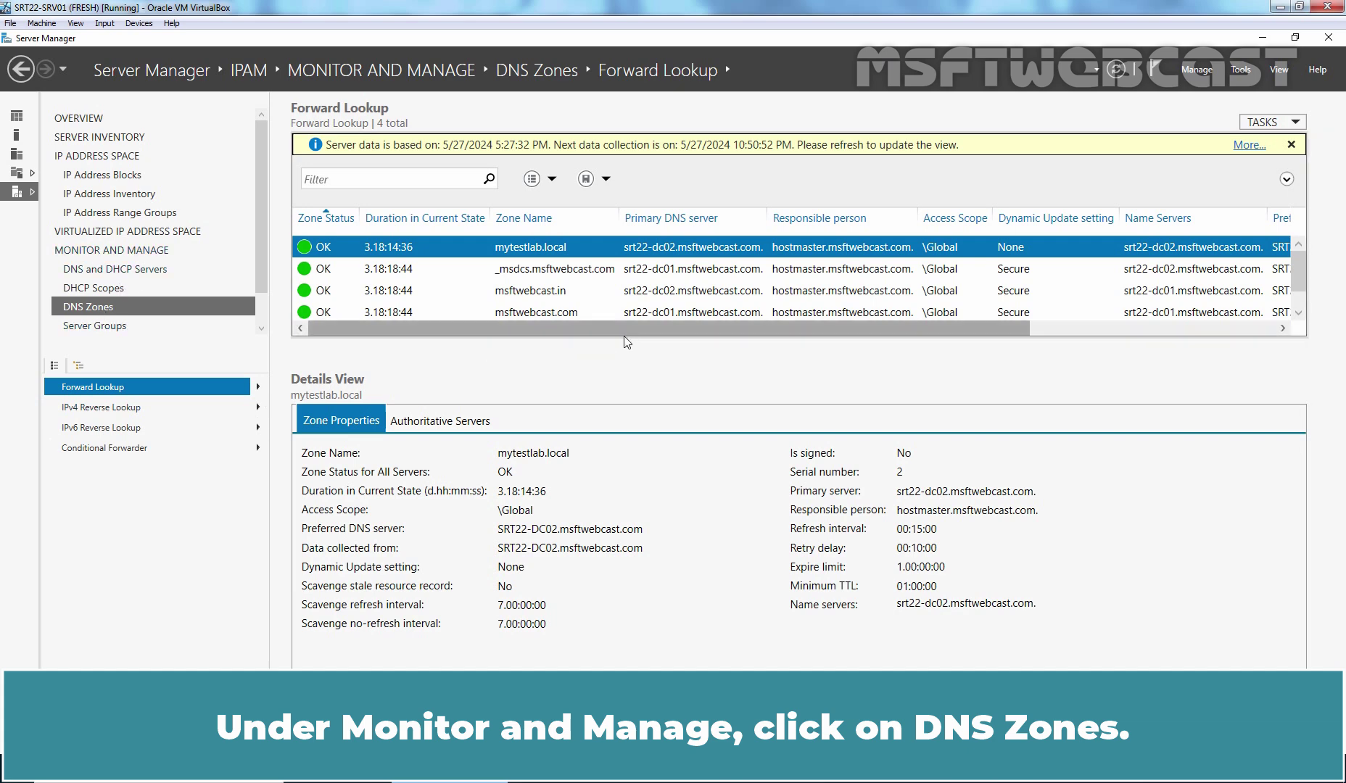
drag(628, 350, 603, 450)
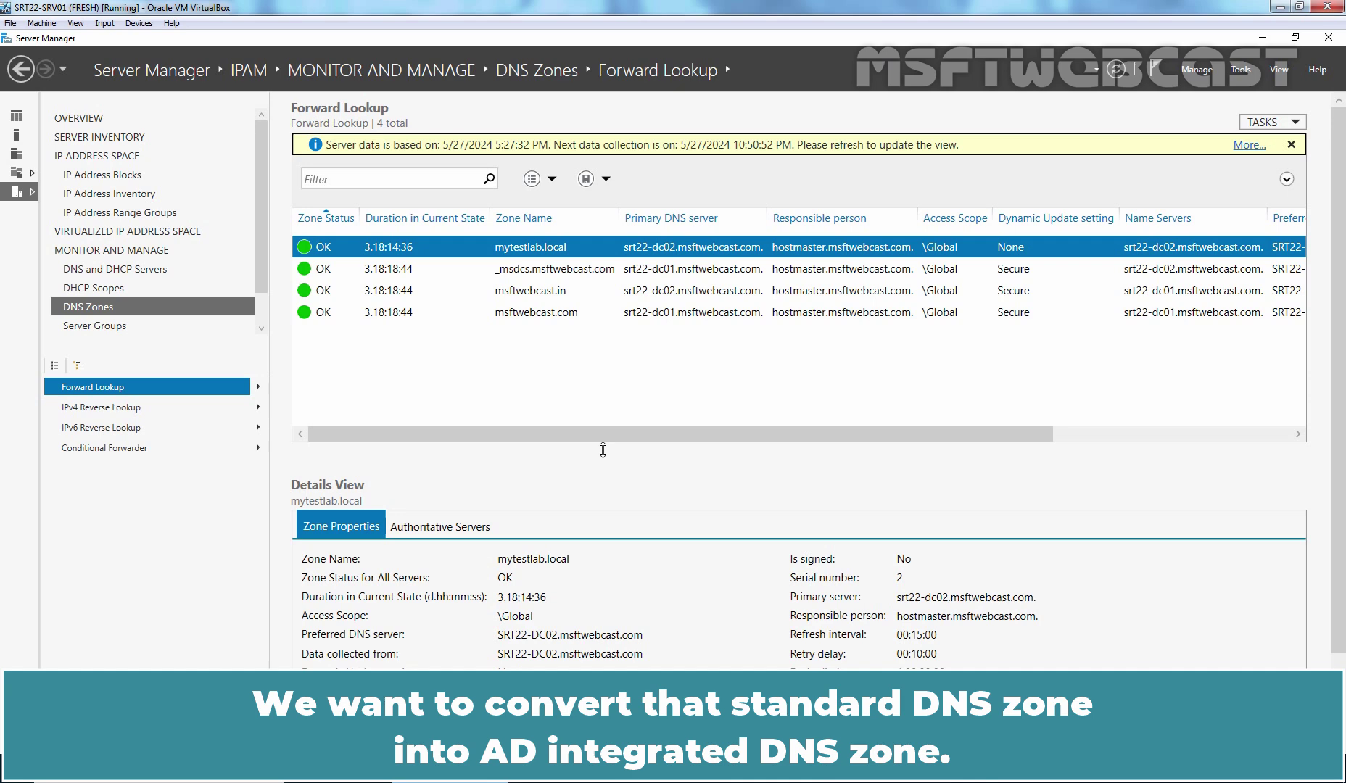
right_click(564, 249)
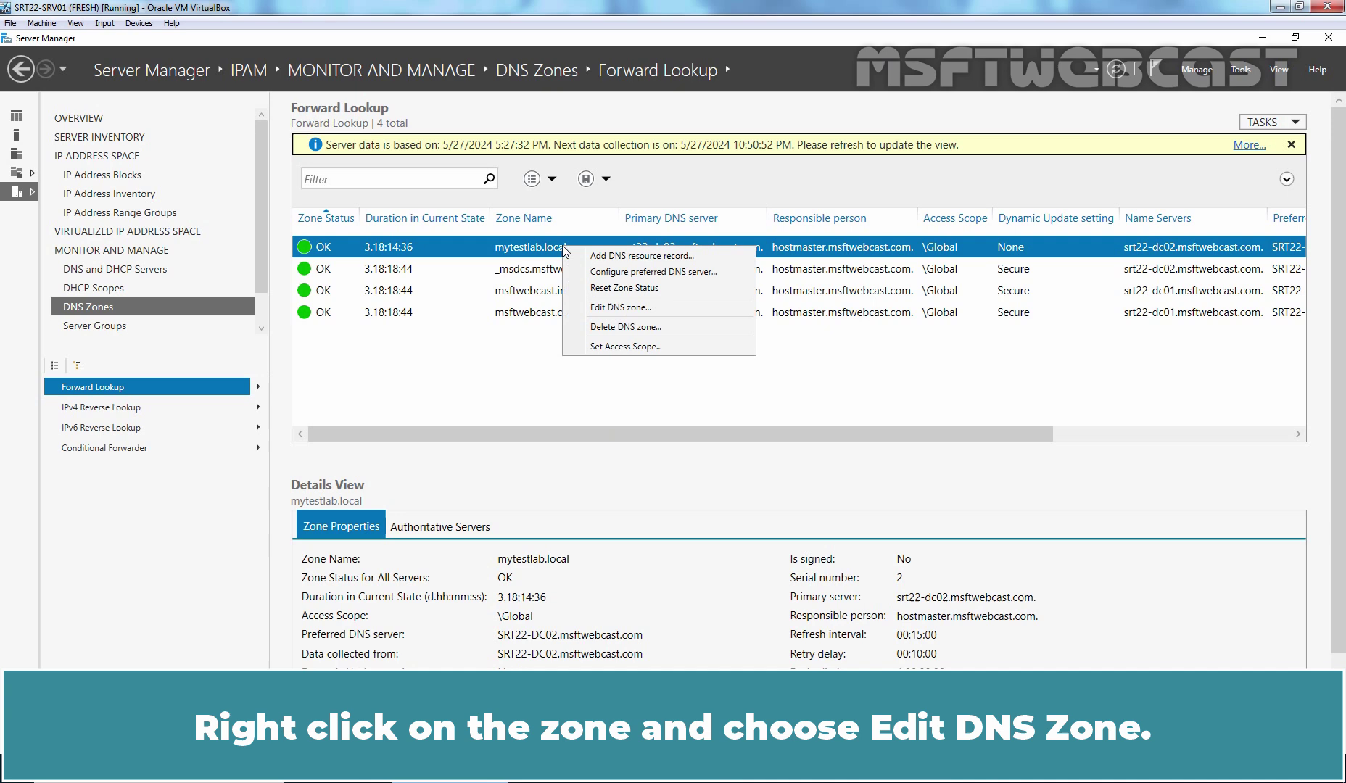
click(618, 307)
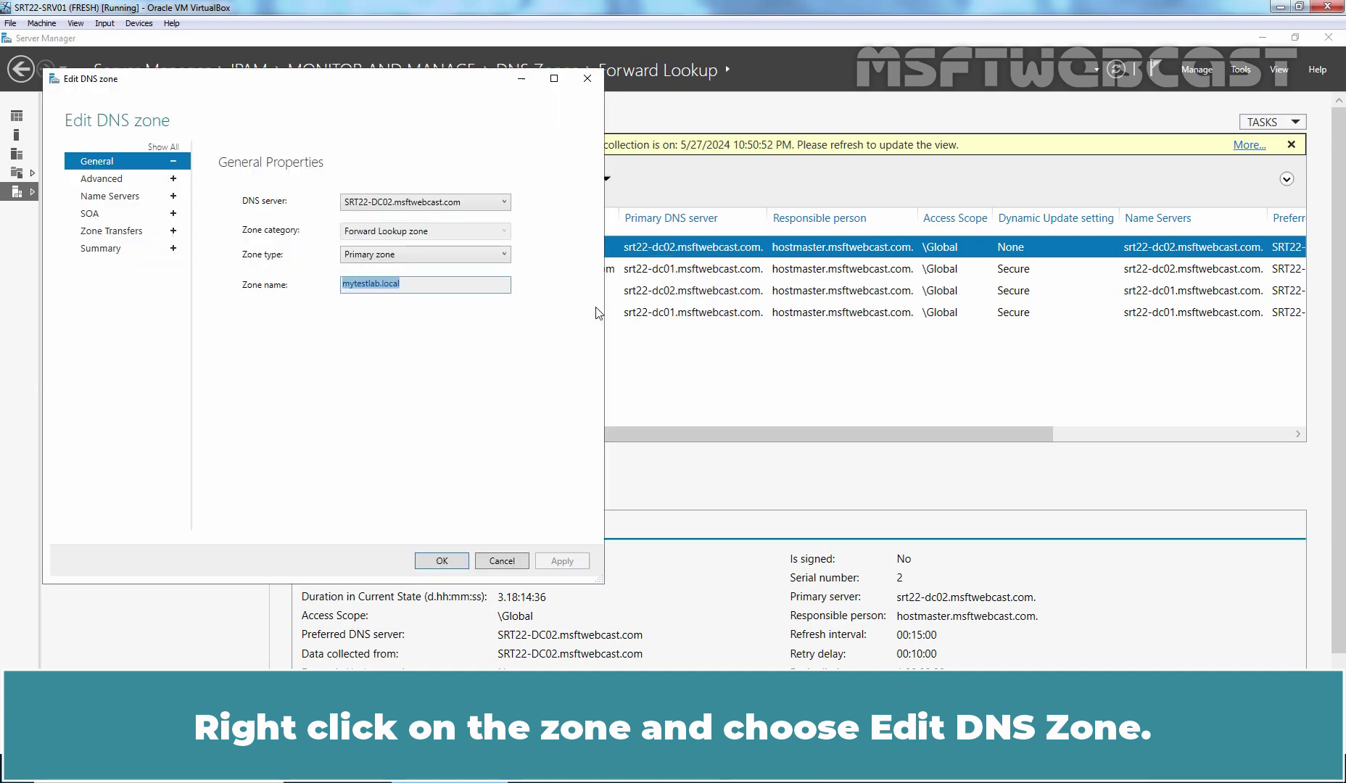
click(104, 185)
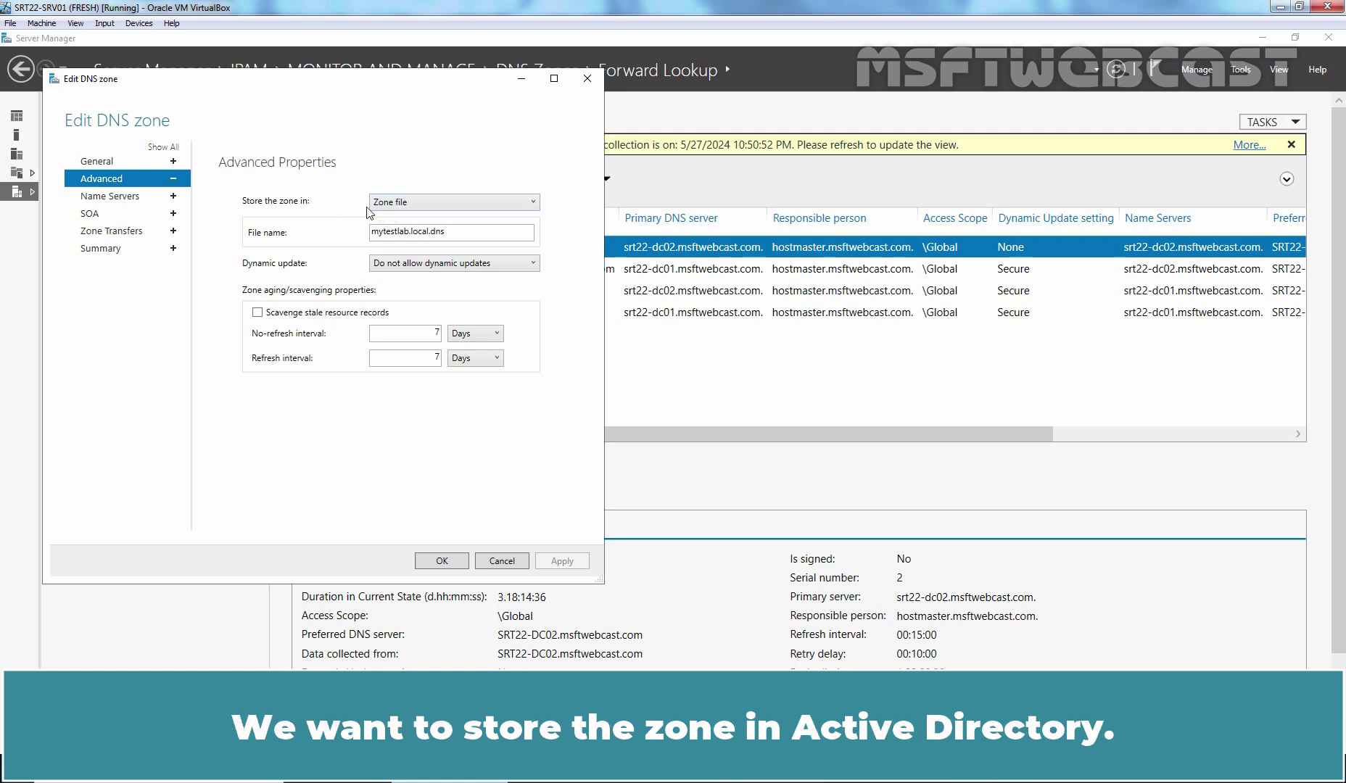
click(476, 209)
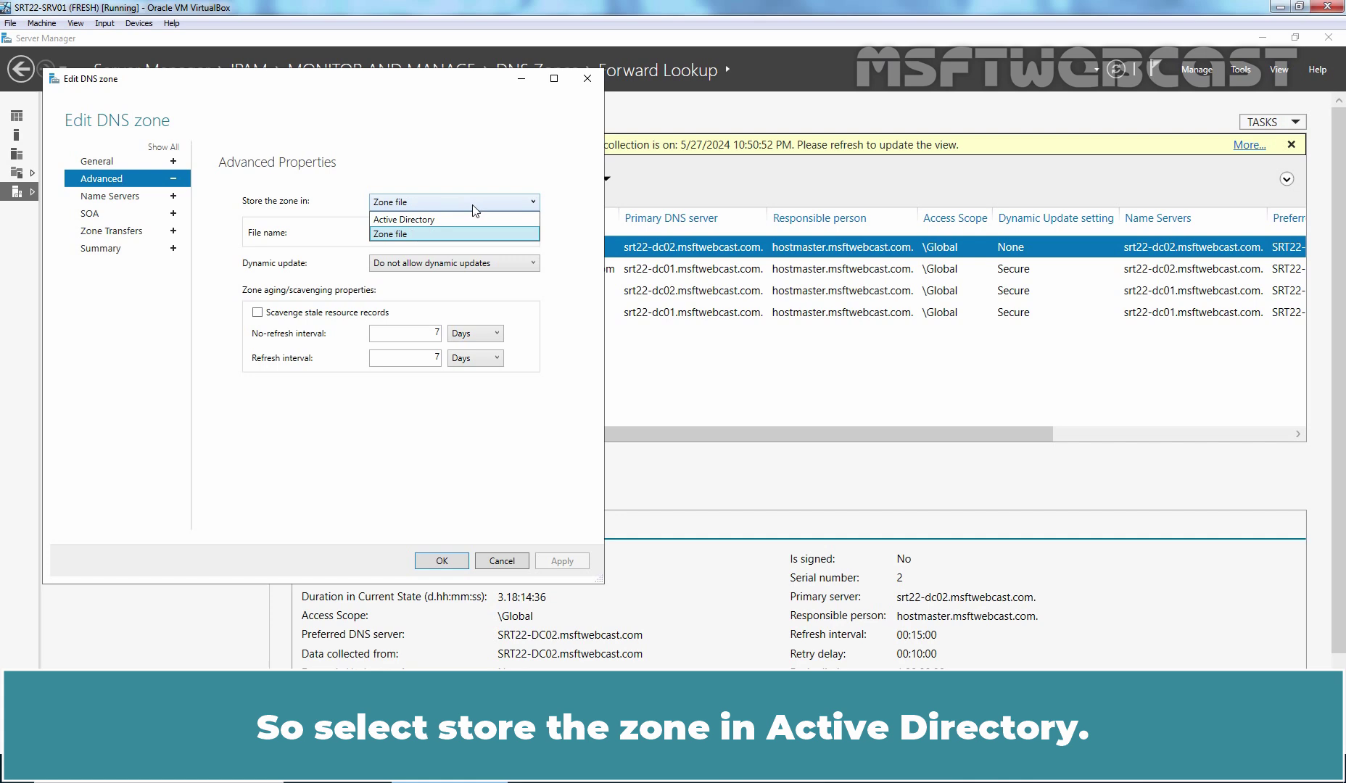
click(419, 220)
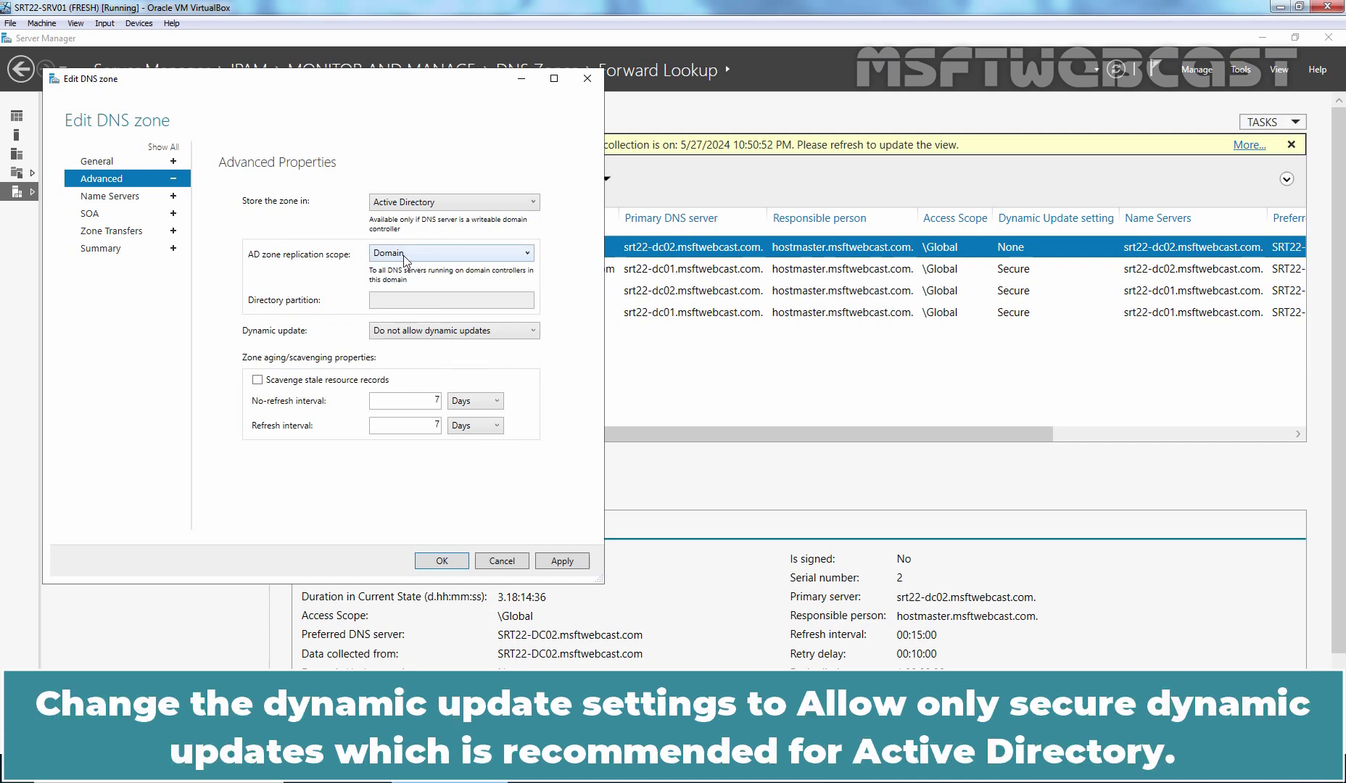
click(425, 332)
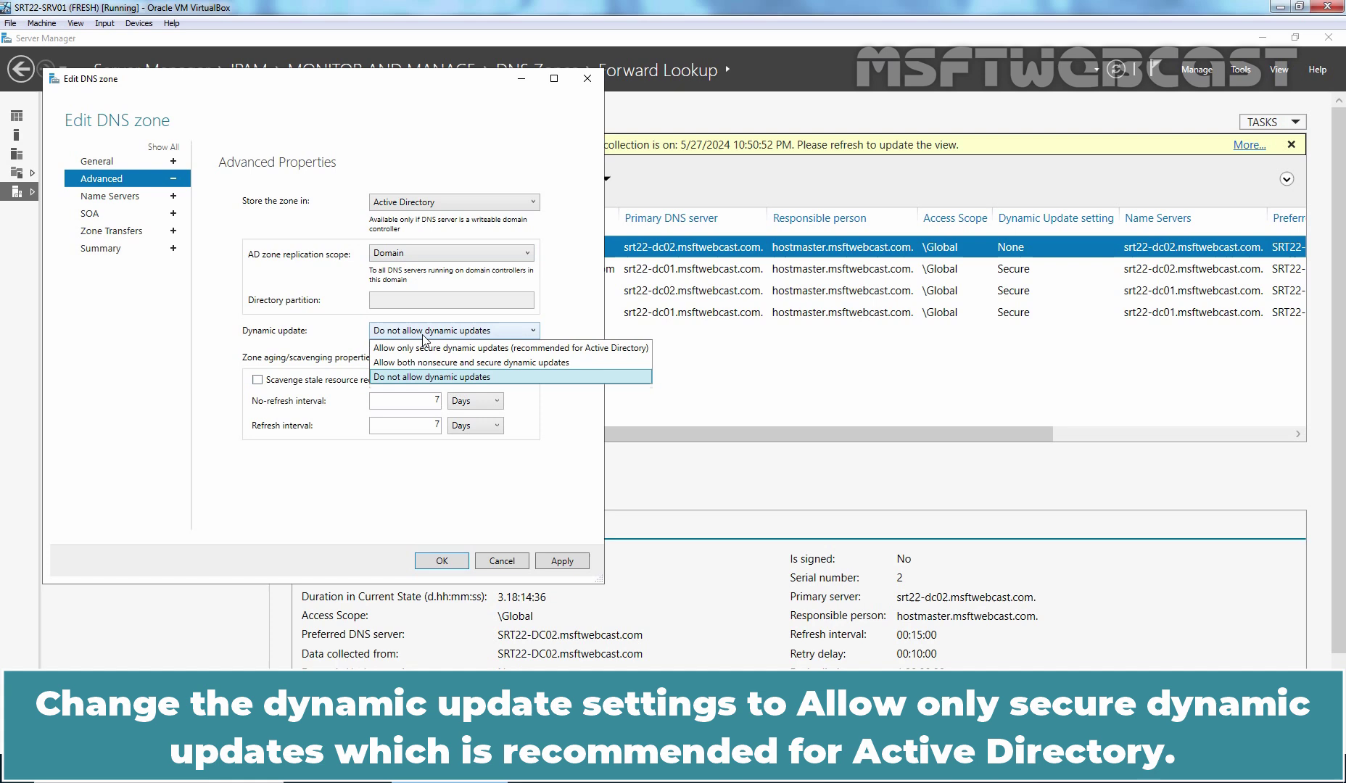
click(494, 348)
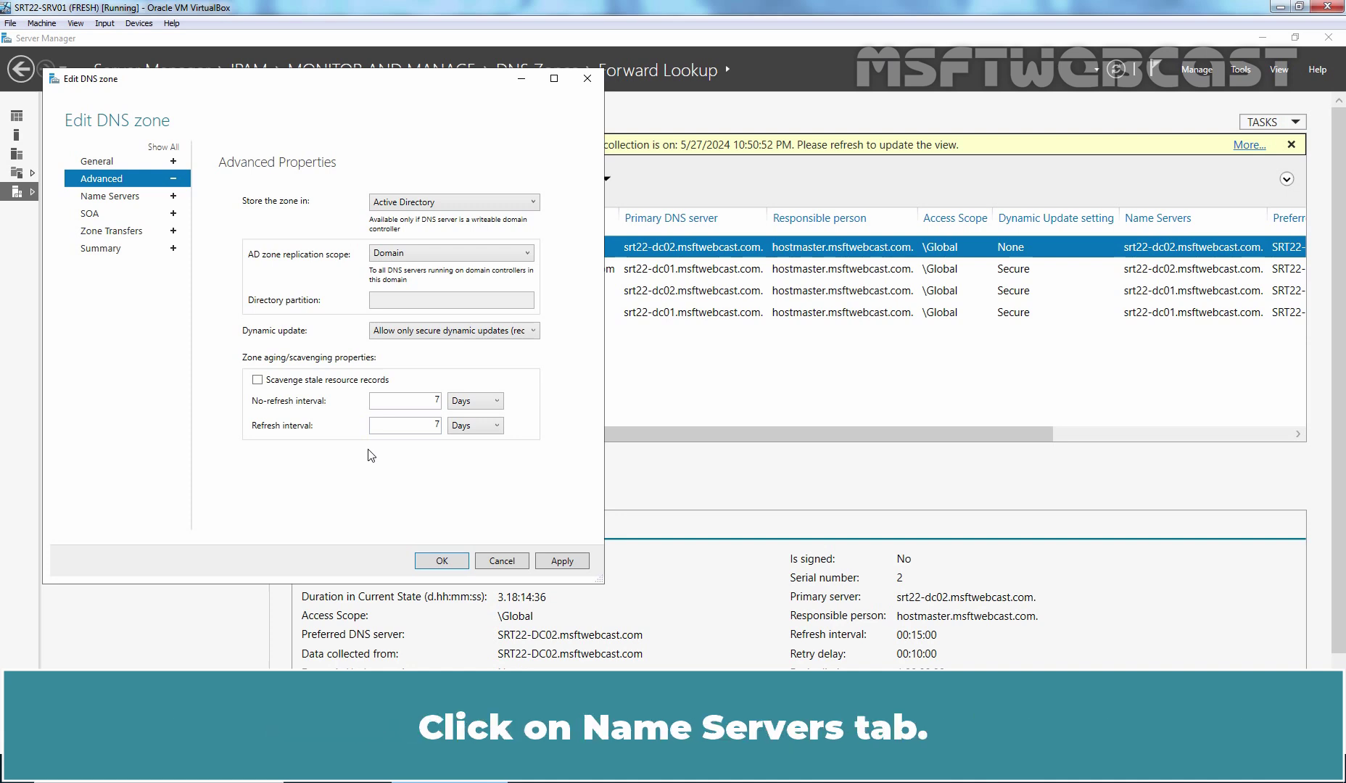
- Add name server srt22-dc01.msftwebcast.com to mytestlab.local, apply, and close after Success
click(112, 200)
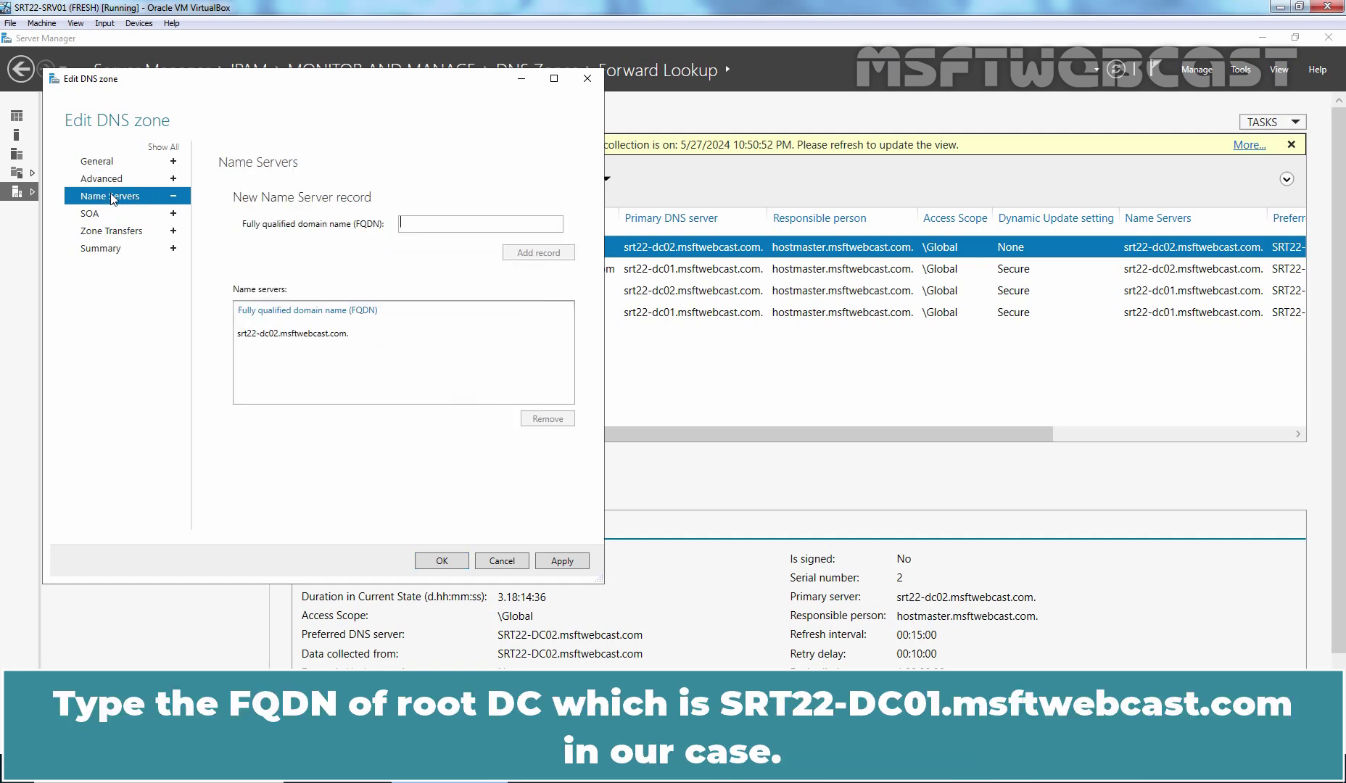
click(428, 223)
text(srt)
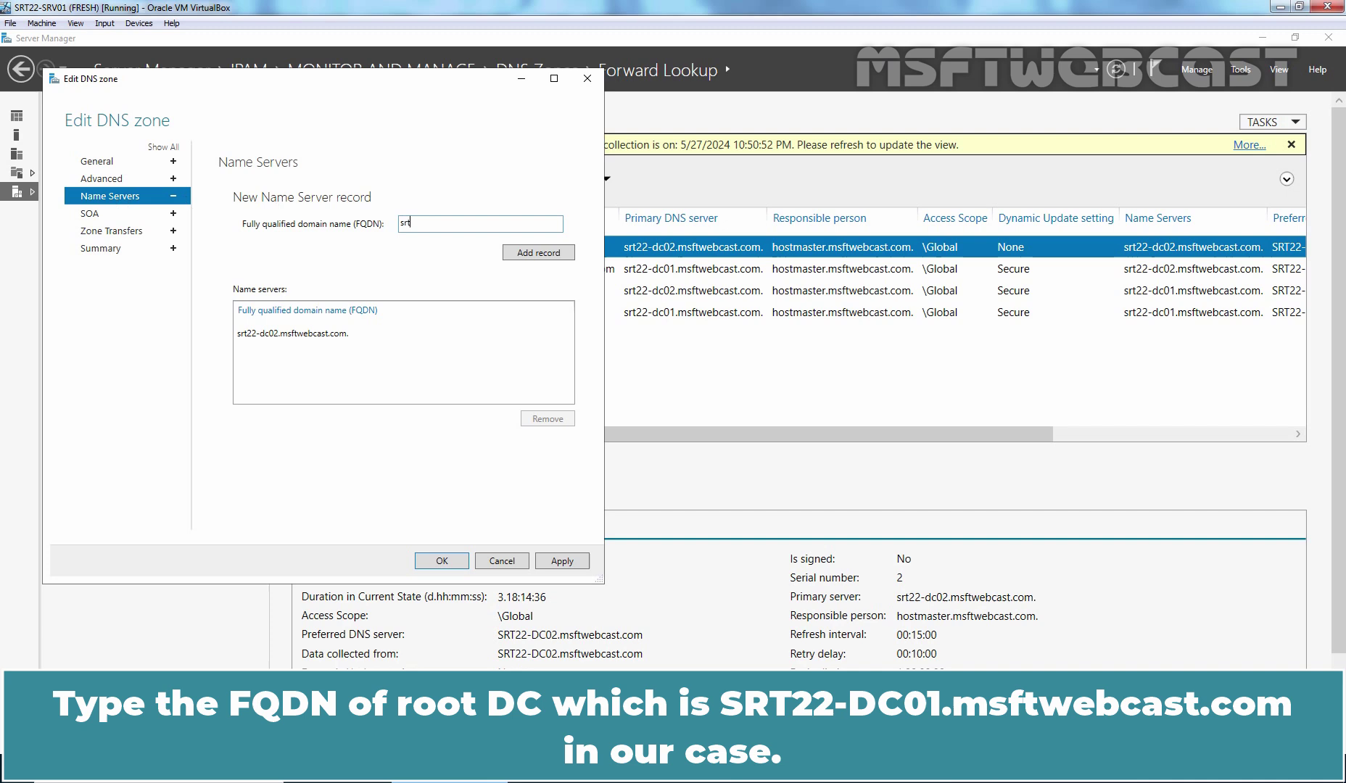
text(22-dc01.msftwebcast.com)
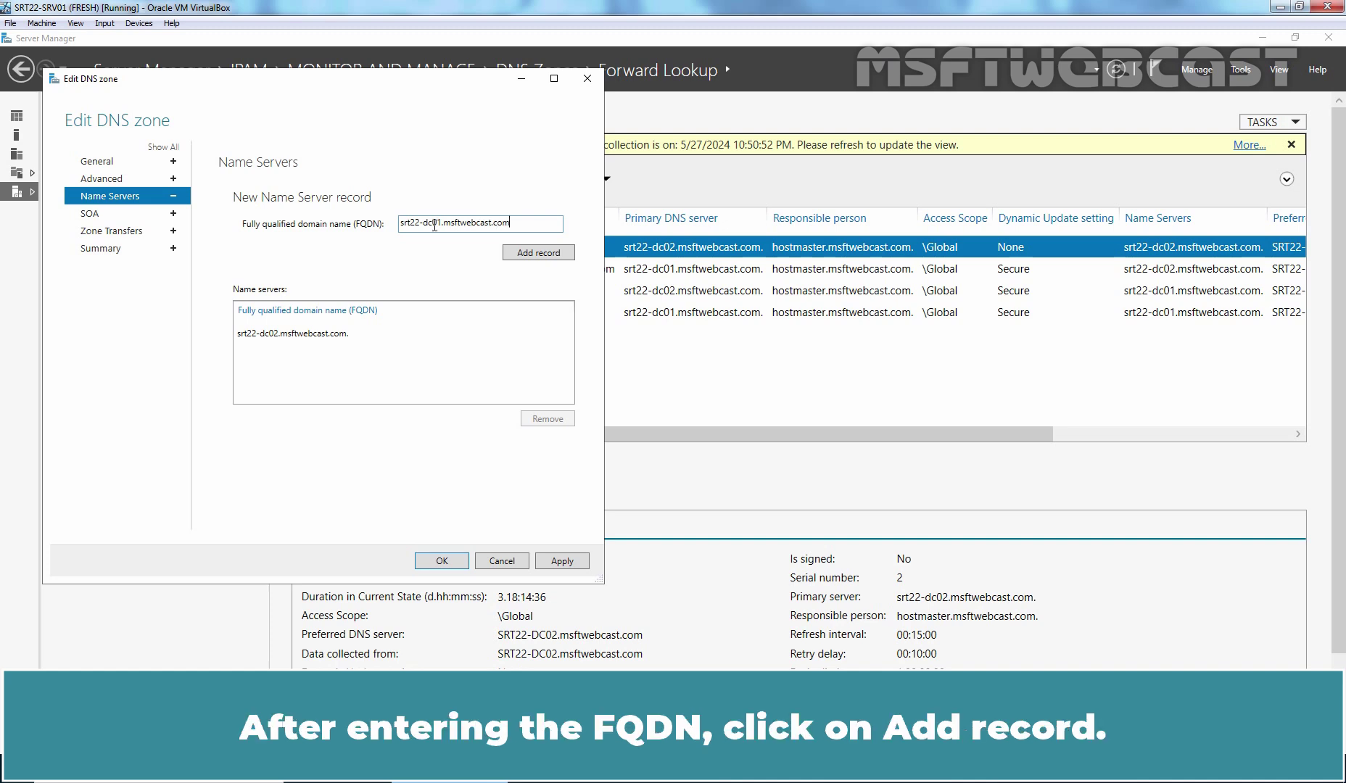
click(538, 255)
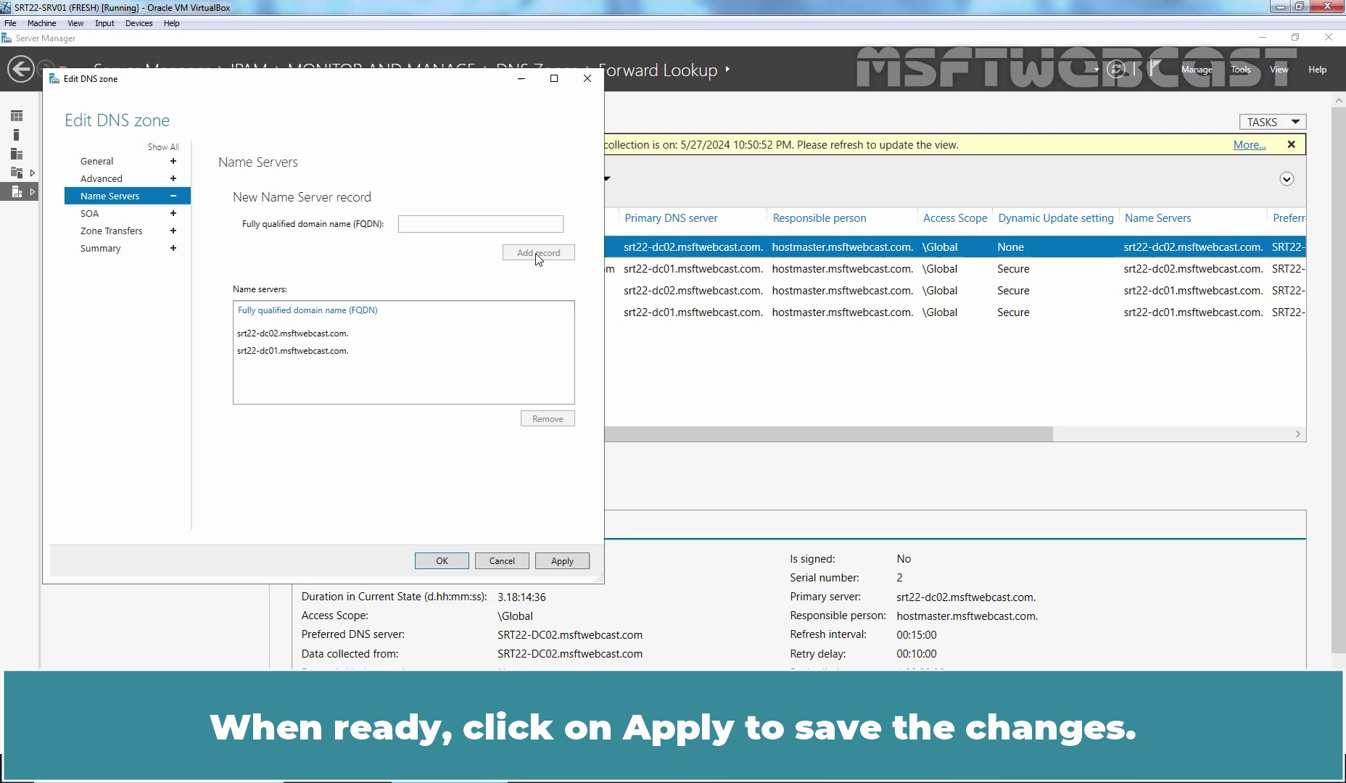
click(562, 563)
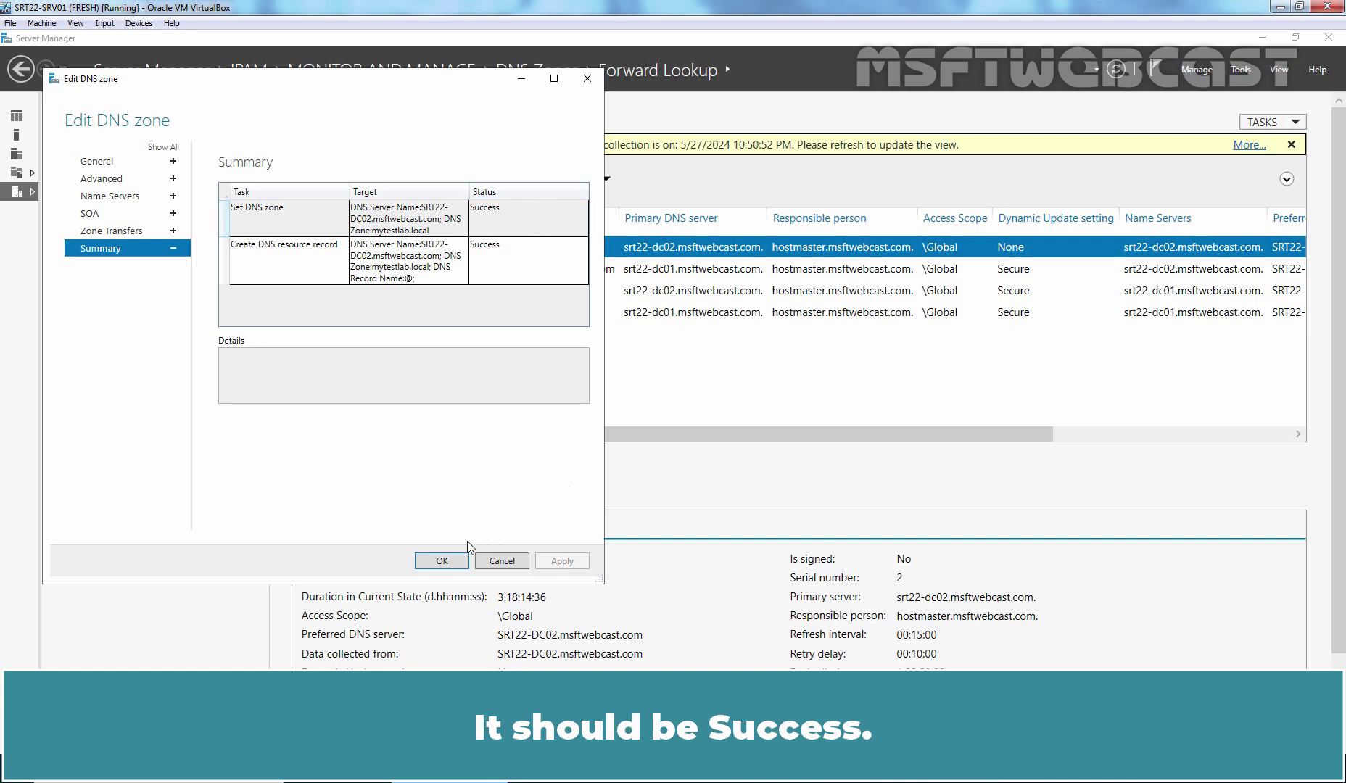
click(440, 561)
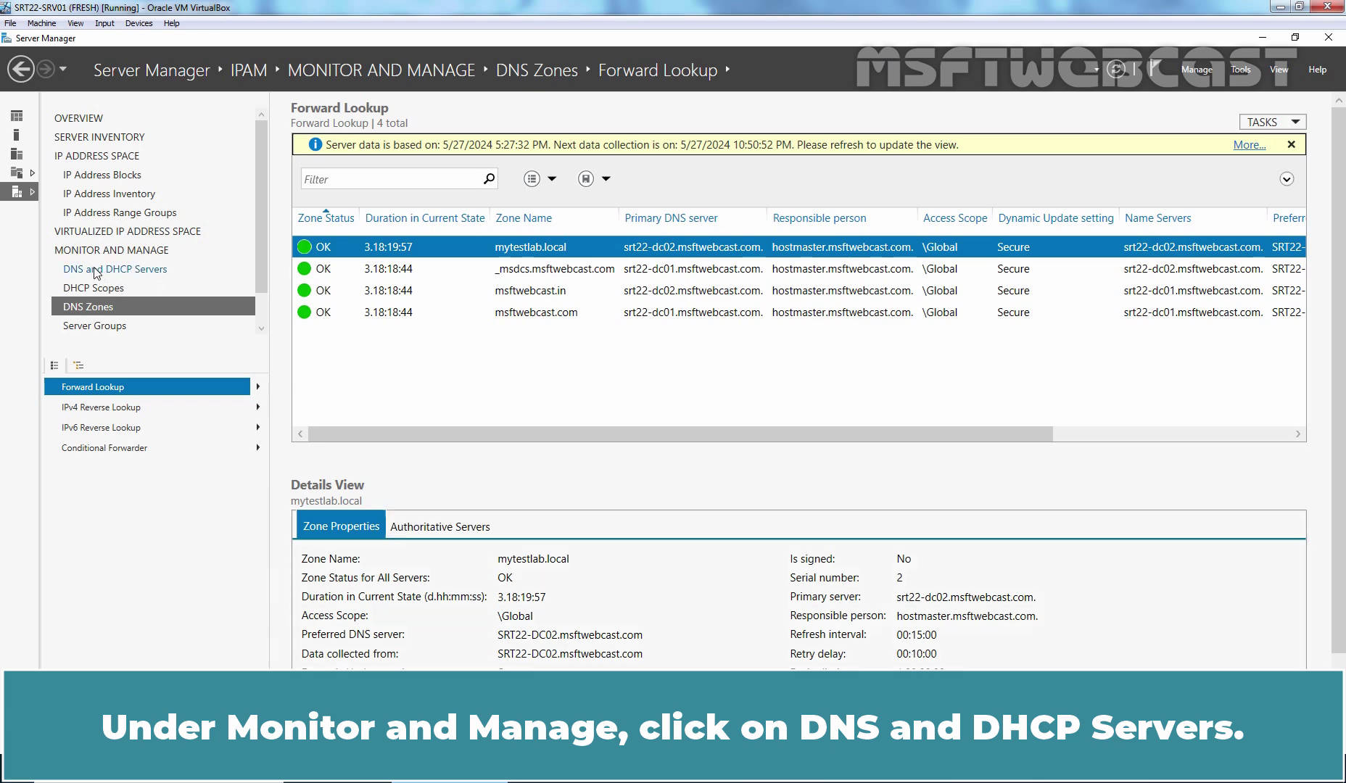
- On SRT22-DC01, create conditional forwarder google.com with master server 8.8.8.8 and apply it
click(128, 272)
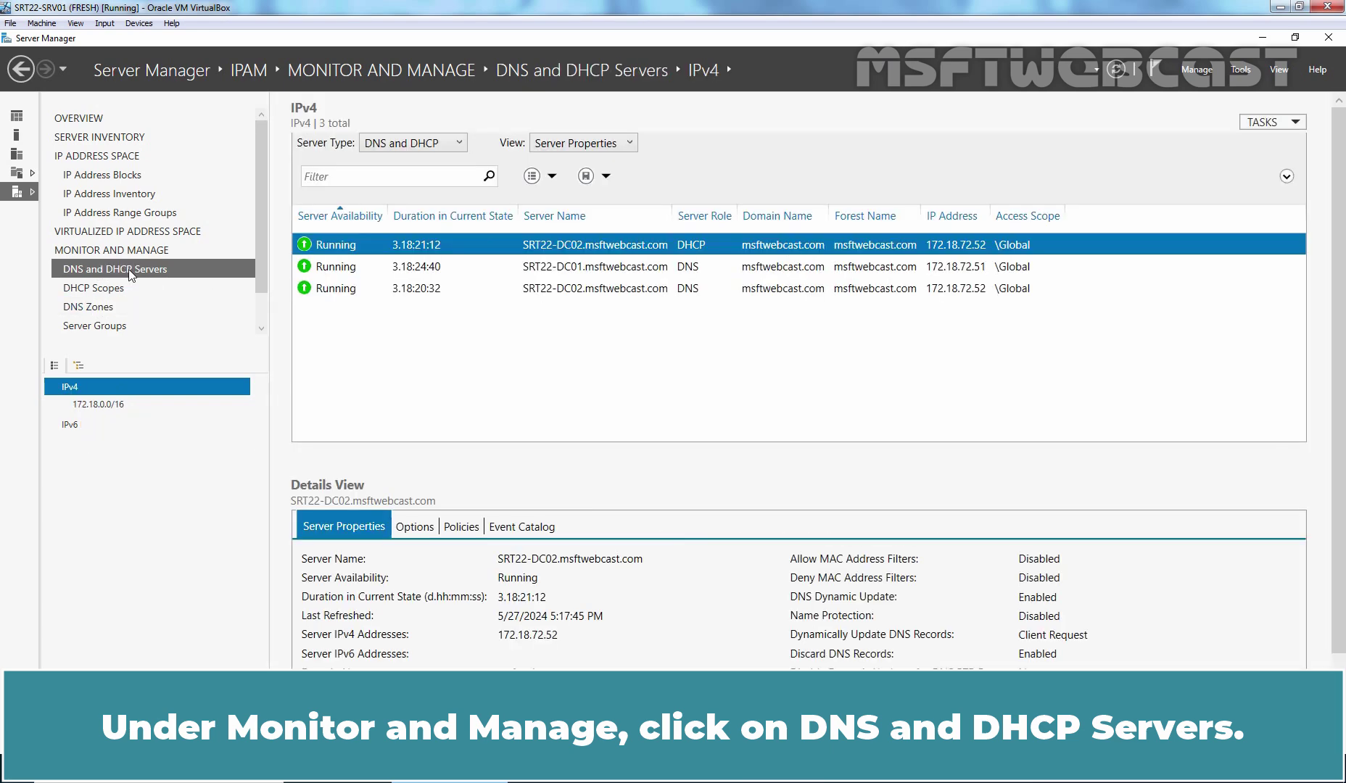
click(574, 267)
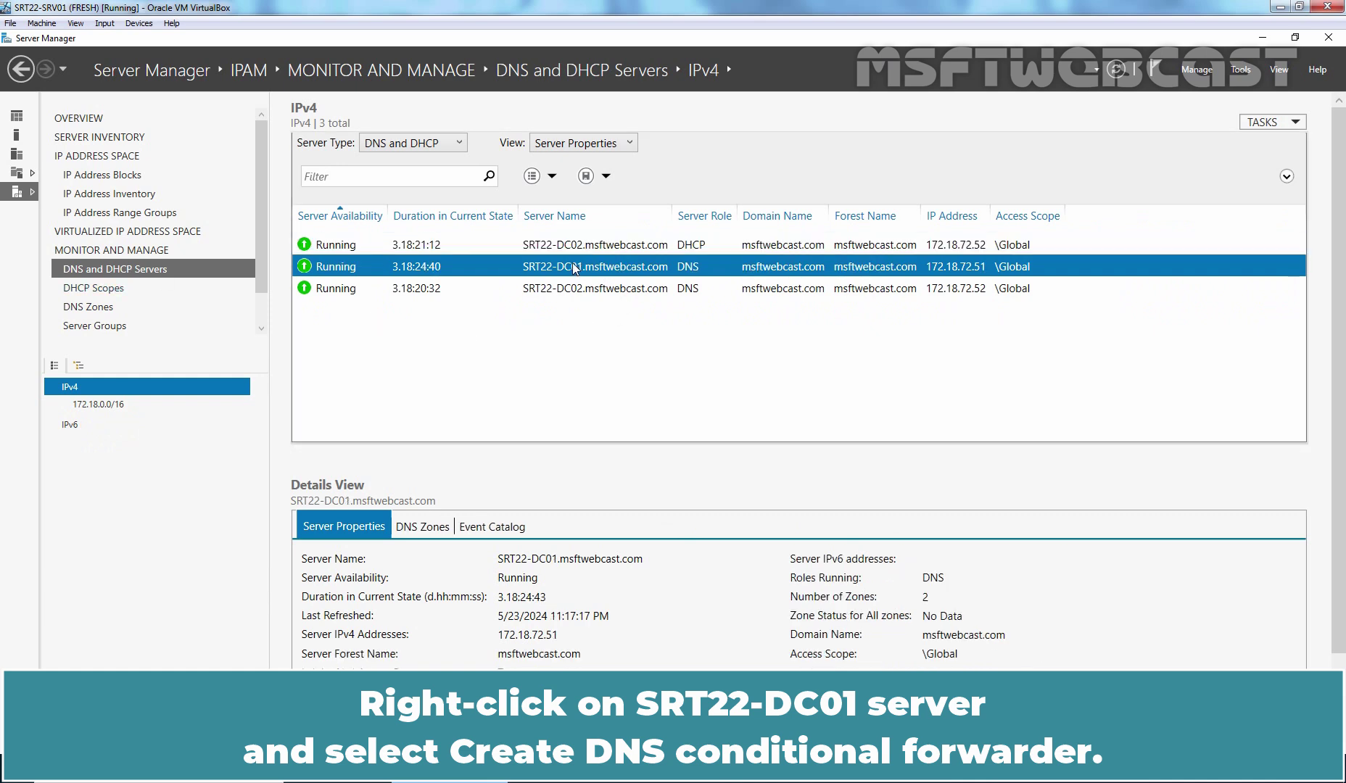
right_click(574, 267)
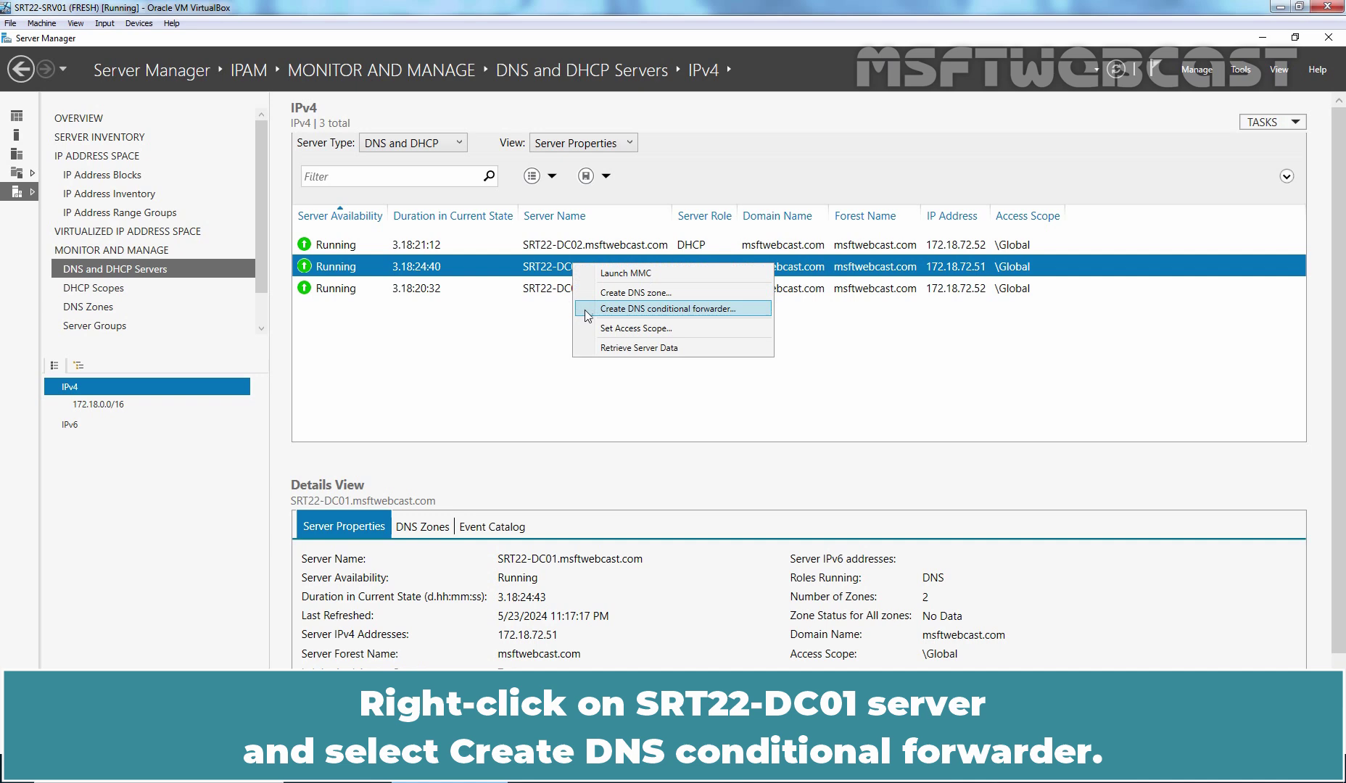
click(682, 310)
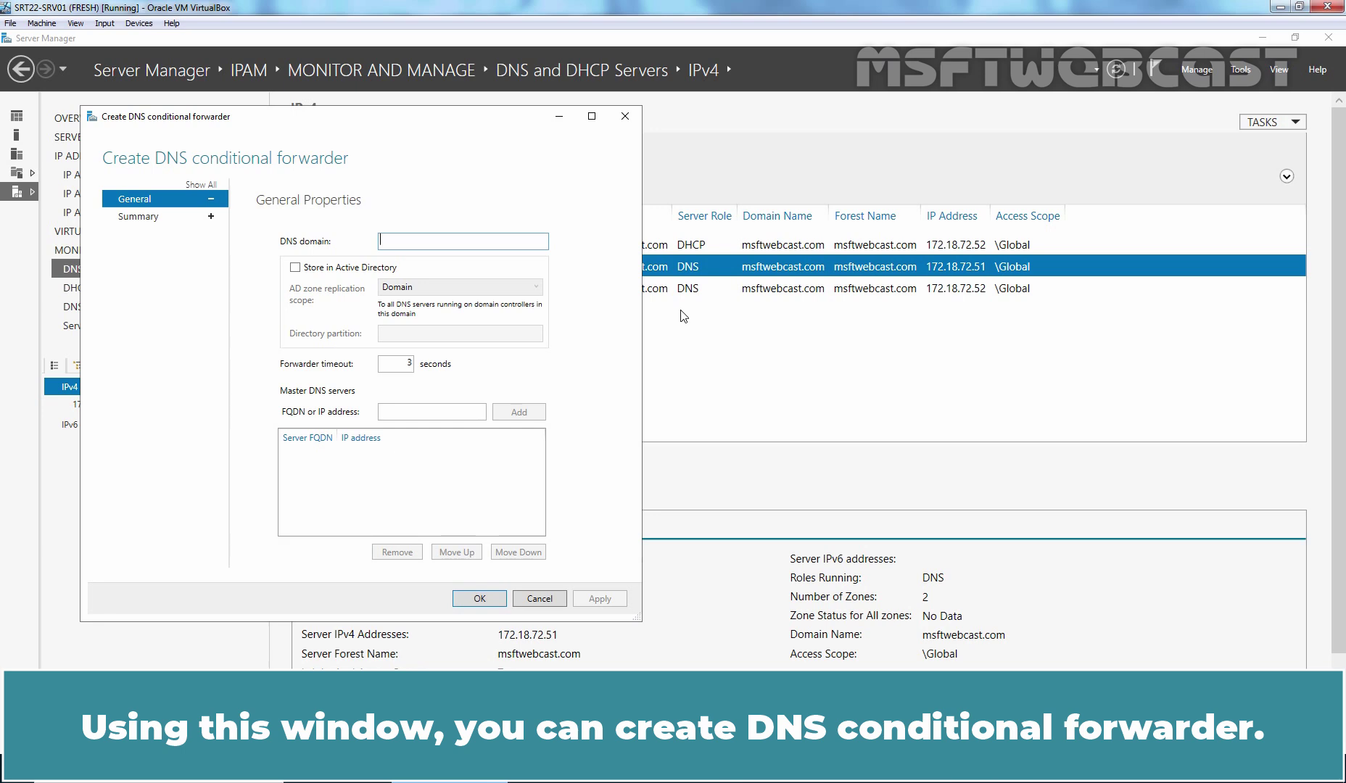
text(googl)
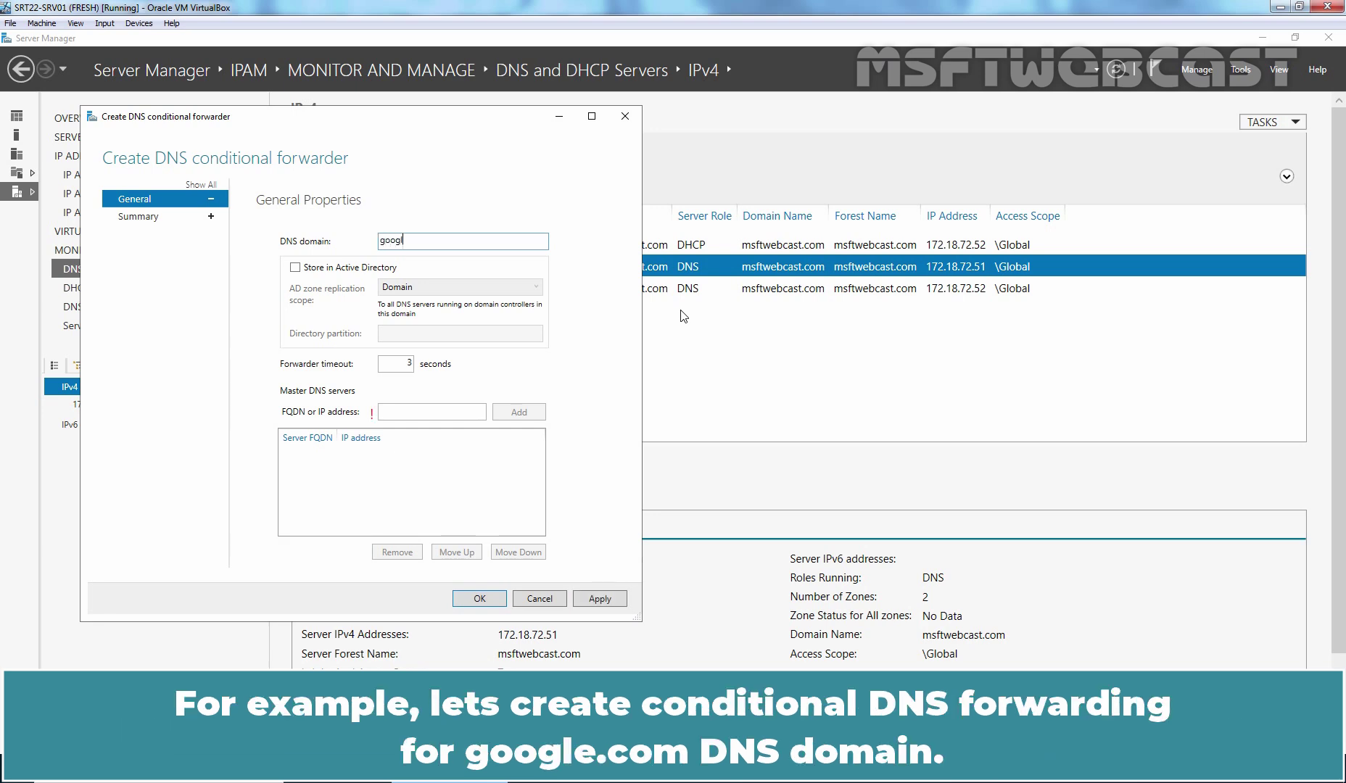
text(e.com)
click(437, 412)
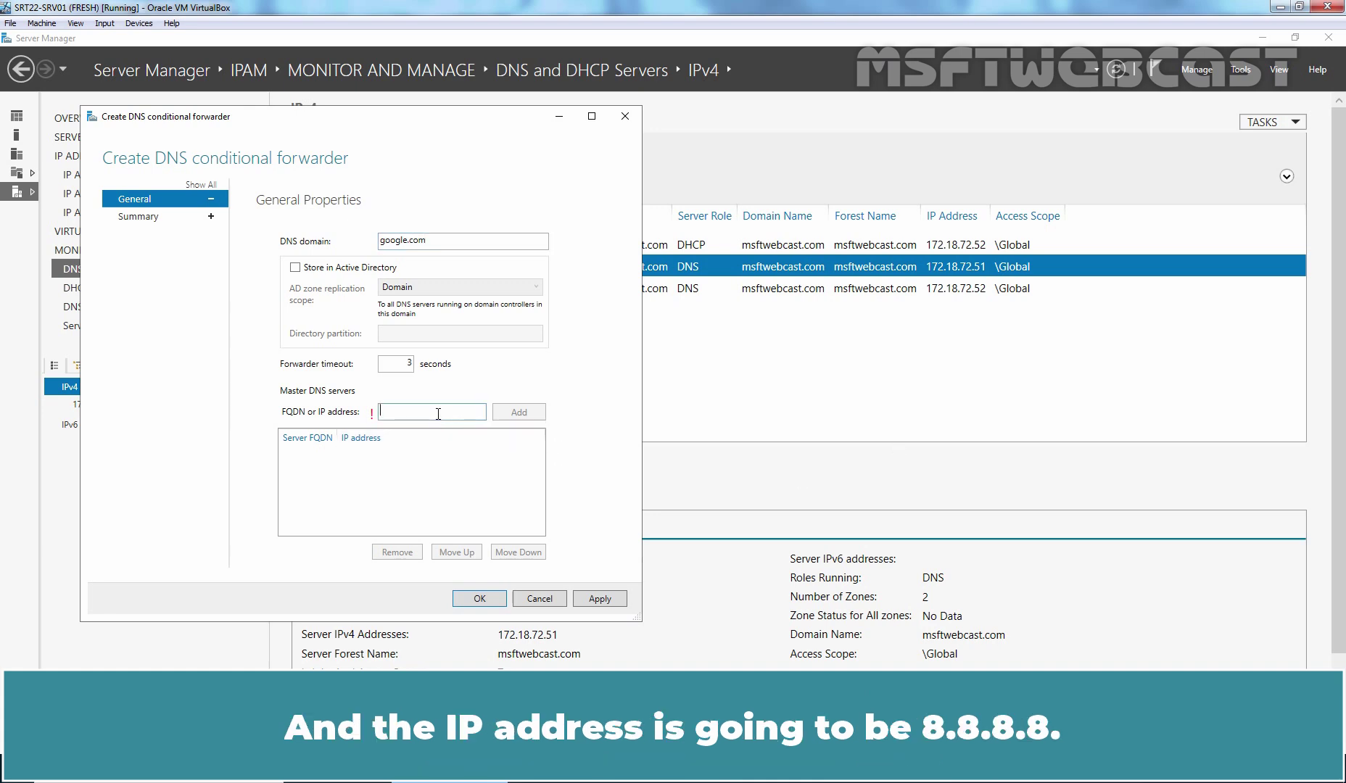
text(8.8.8.8)
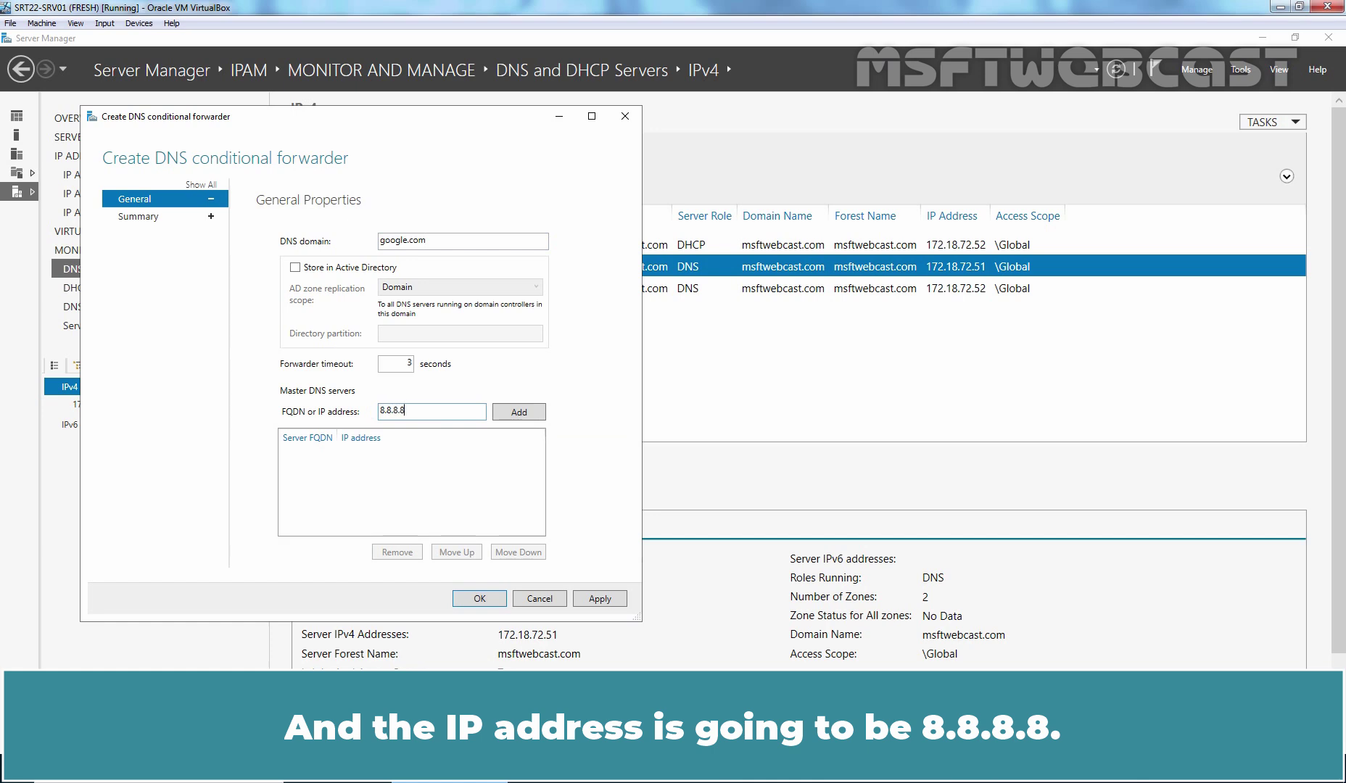
click(522, 414)
click(595, 599)
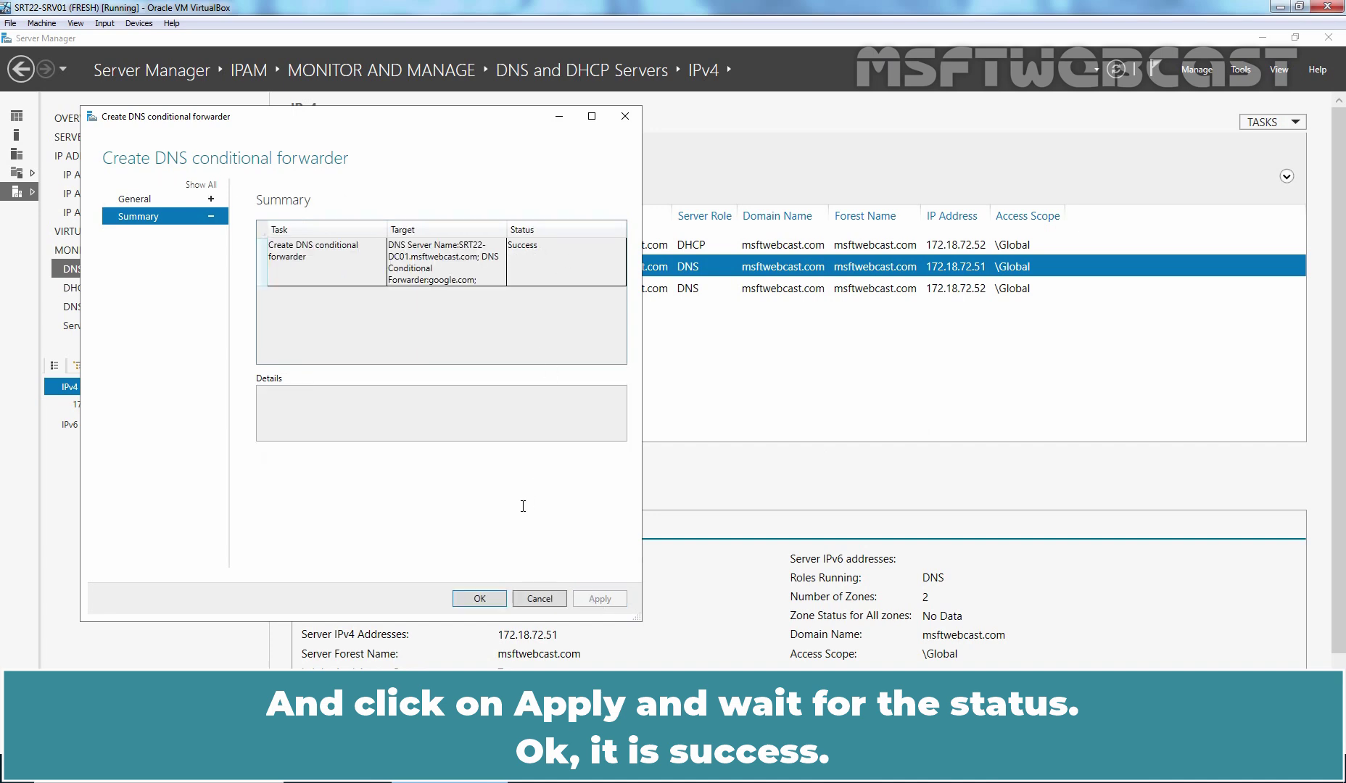
click(476, 599)
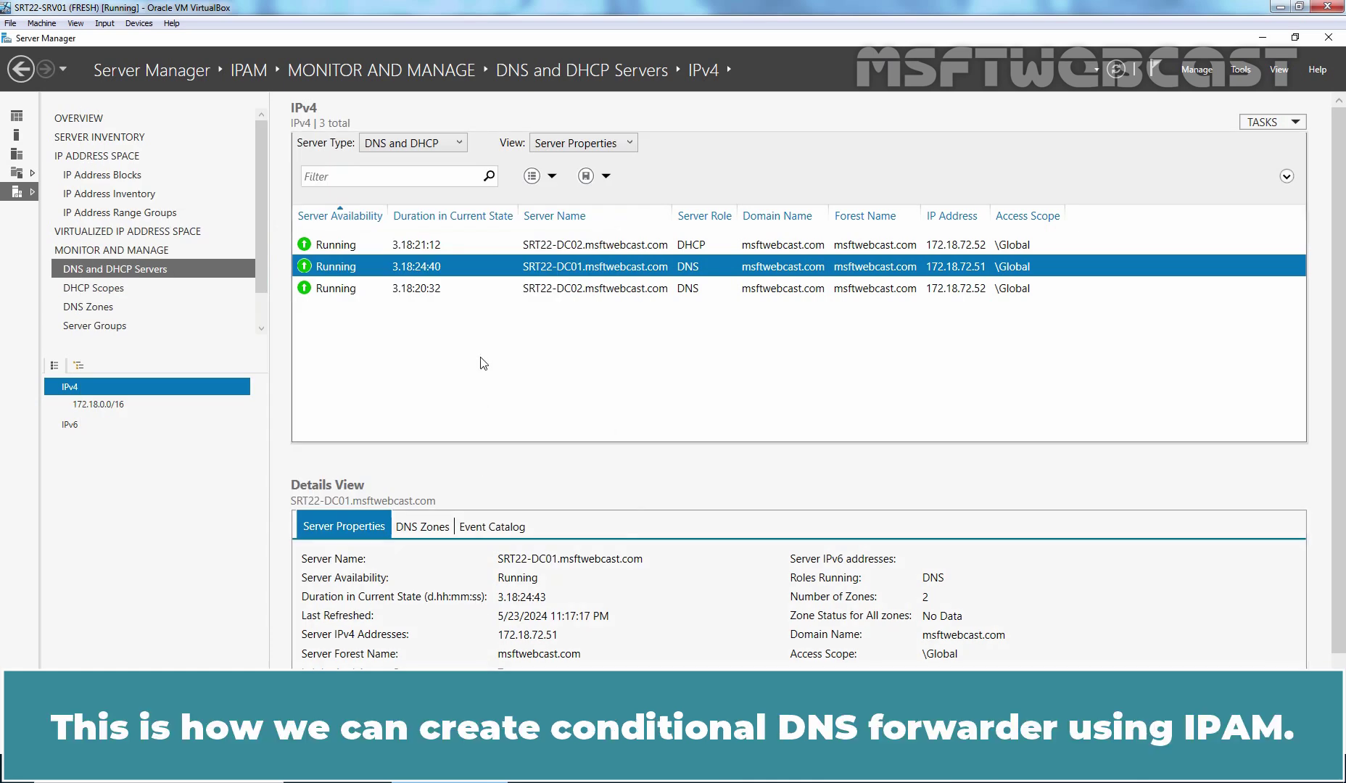